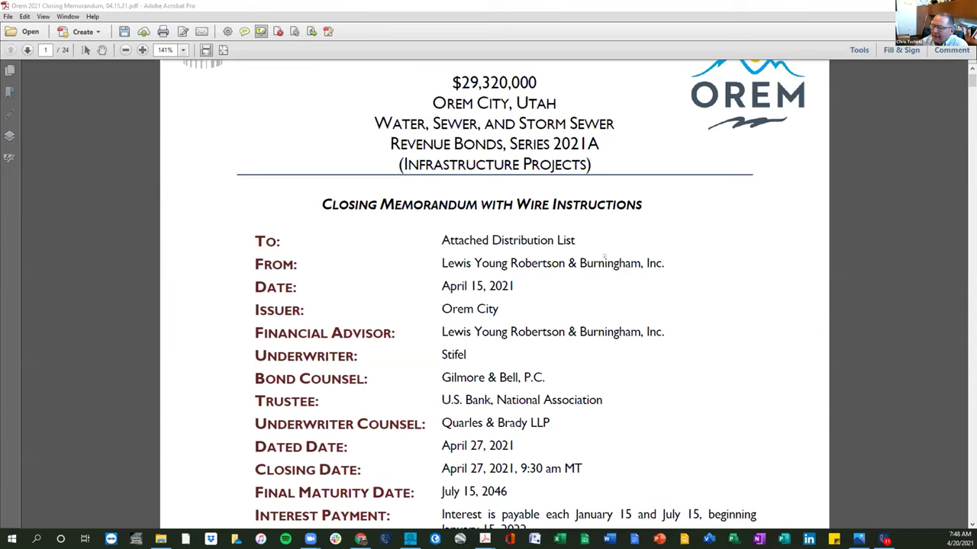
# Step: Review the Orem closing memorandum from the bond parties and dates through the sources and uses of funds tables
pyautogui.scroll(1, 603, 260)
pyautogui.scroll(1, 575, 258)
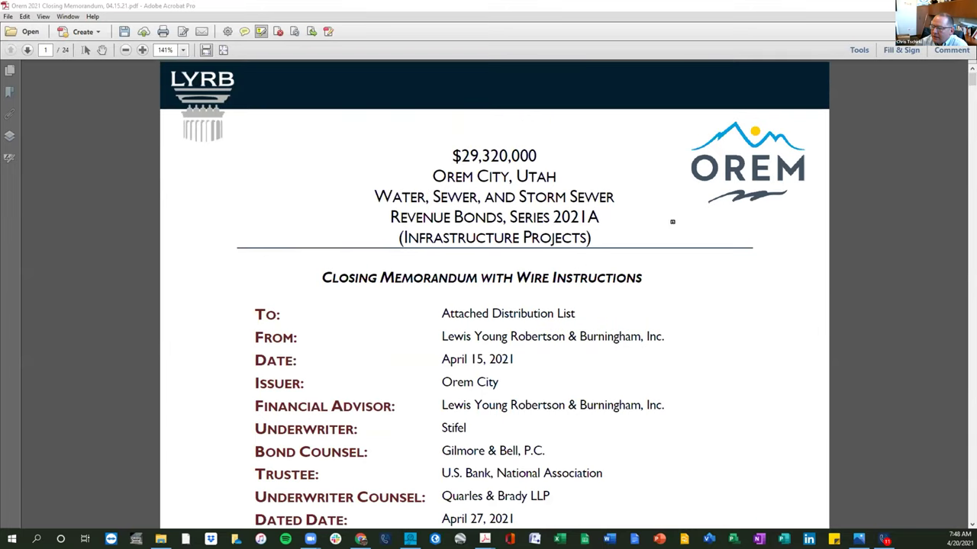
pyautogui.scroll(-5, 672, 221)
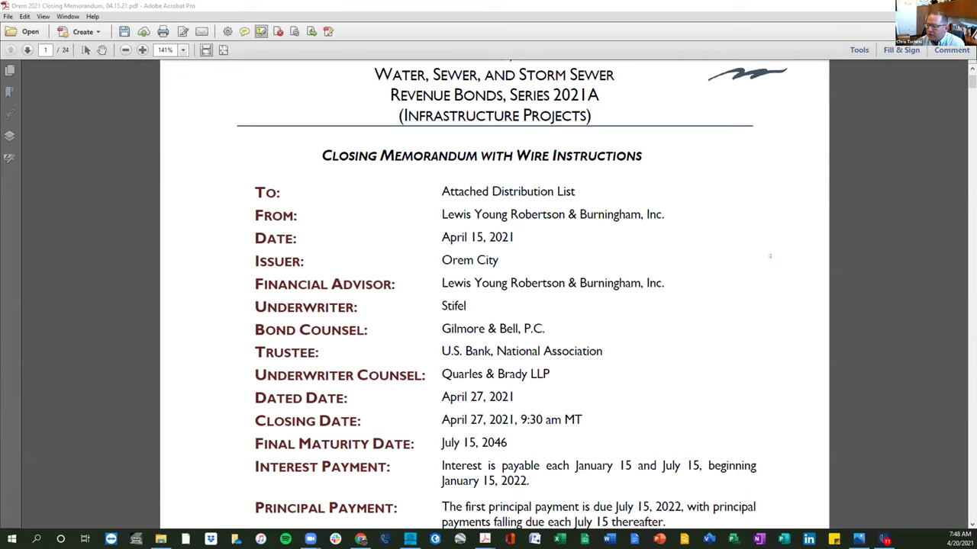
pyautogui.scroll(3, 769, 266)
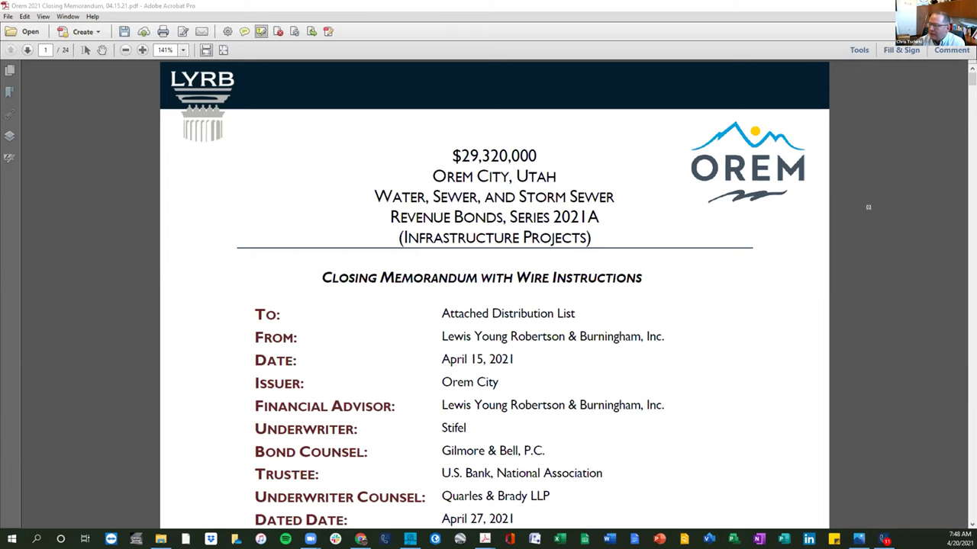
pyautogui.scroll(-2, 916, 200)
pyautogui.scroll(-5, 915, 206)
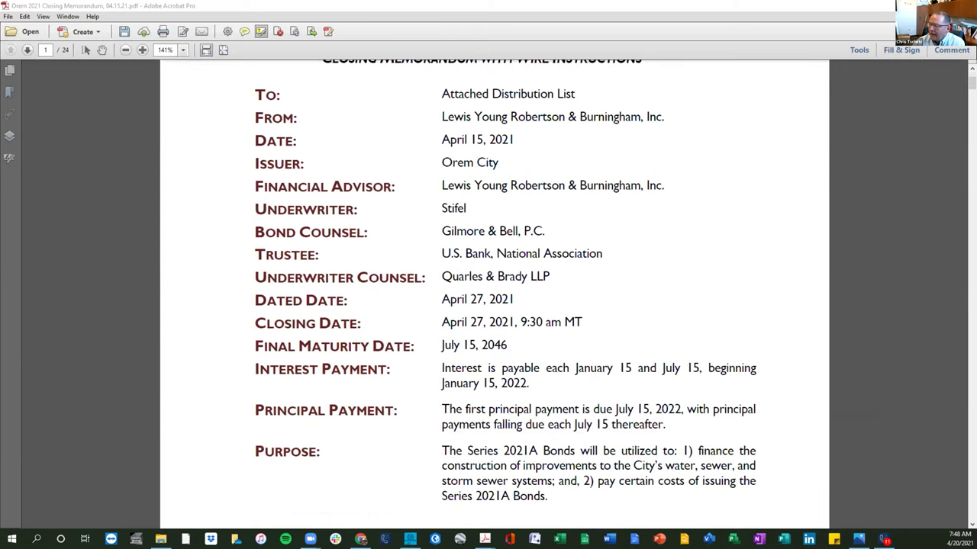
pyautogui.scroll(-15, 966, 126)
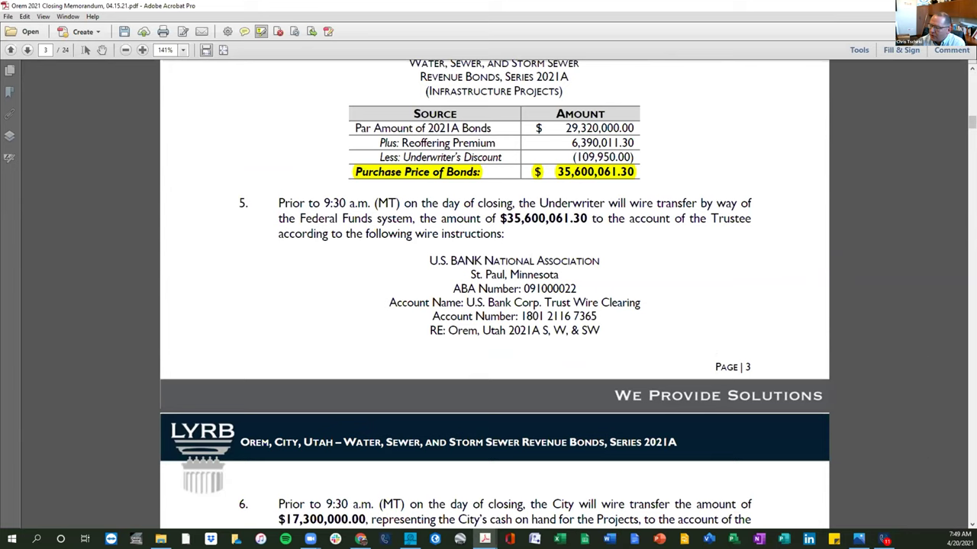
pyautogui.scroll(-5, 784, 390)
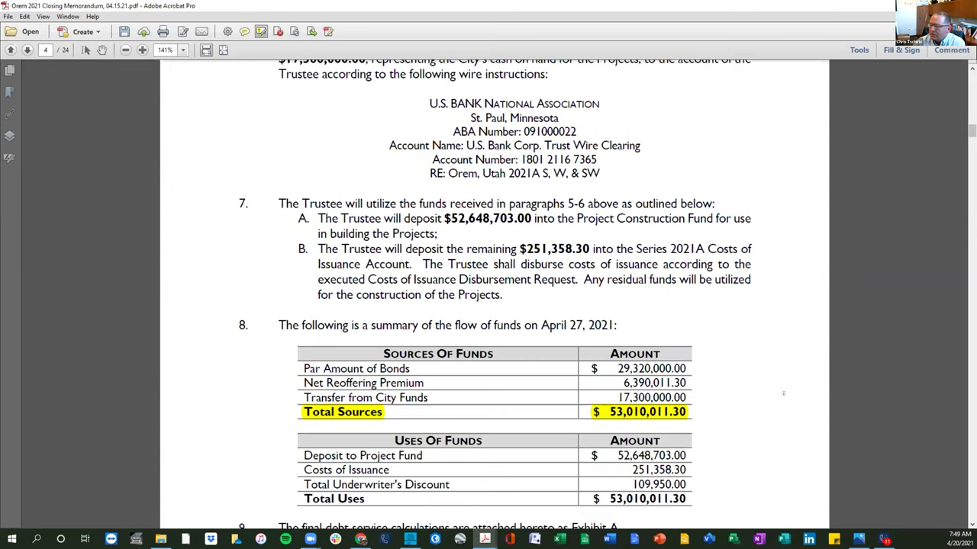
pyautogui.scroll(-2, 784, 390)
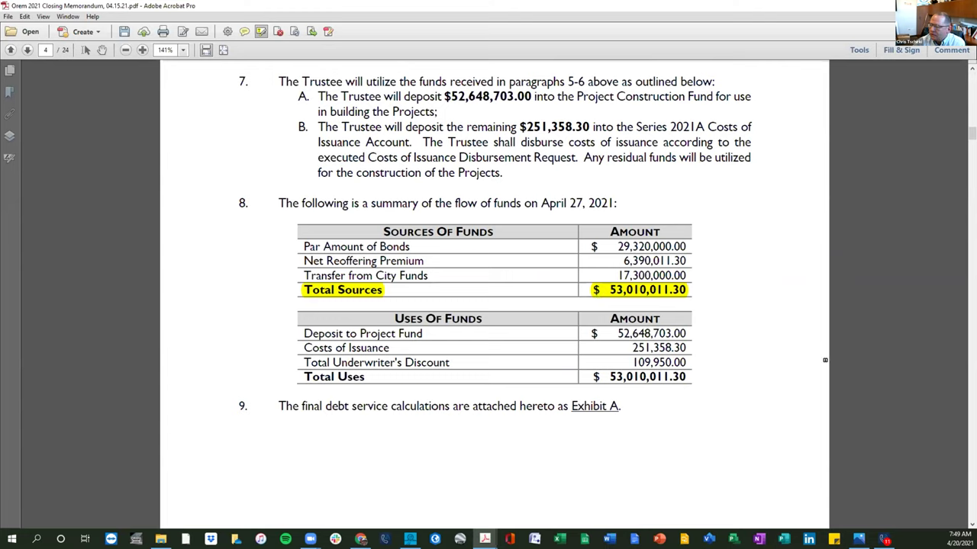
# Step: Examine the bond's Debt Service Schedule and Yield Statistics in the memorandum's exhibit, including the True Interest Cost
pyautogui.scroll(-20, 495, 290)
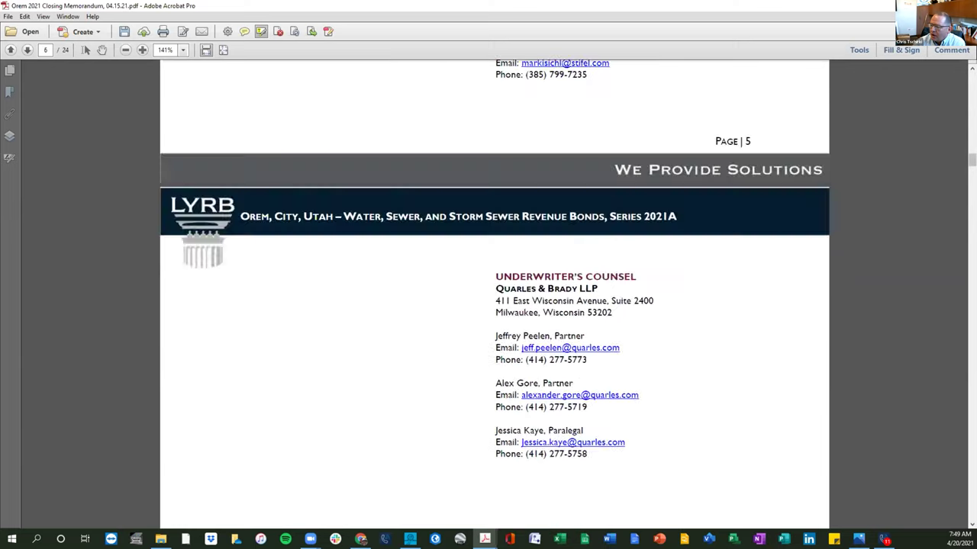
pyautogui.scroll(-12, 494, 290)
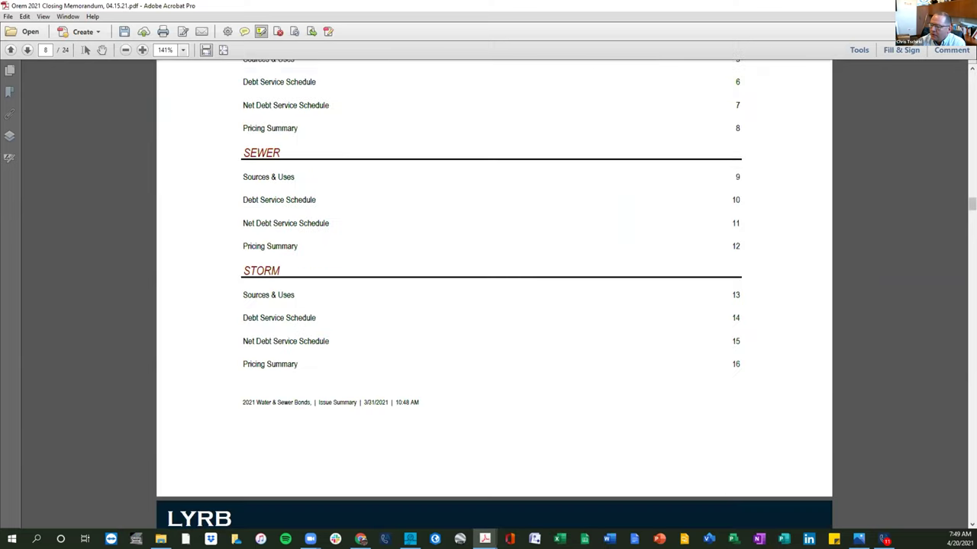
pyautogui.scroll(-15, 494, 290)
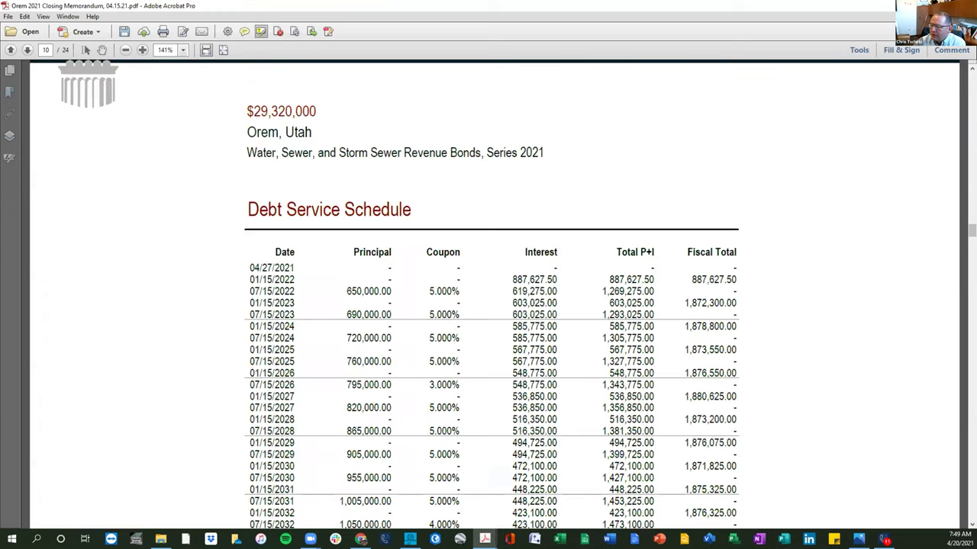
pyautogui.scroll(-15, 474, 183)
pyautogui.scroll(1, 474, 184)
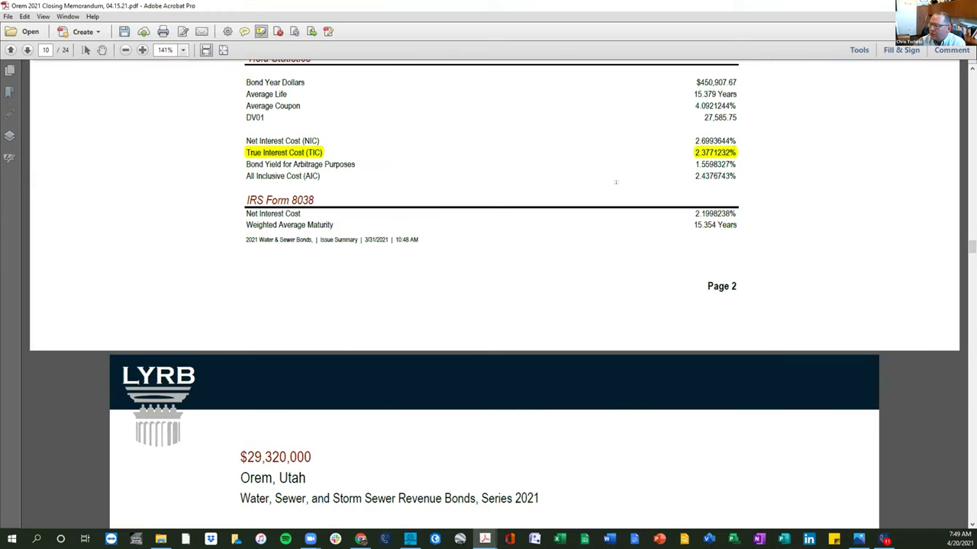
pyautogui.scroll(2, 410, 208)
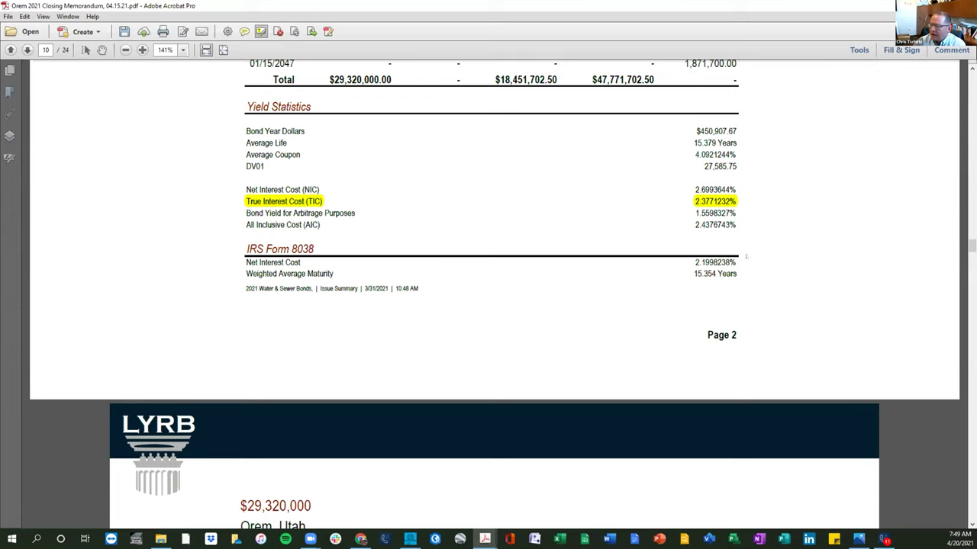
pyautogui.scroll(-7, 256, 263)
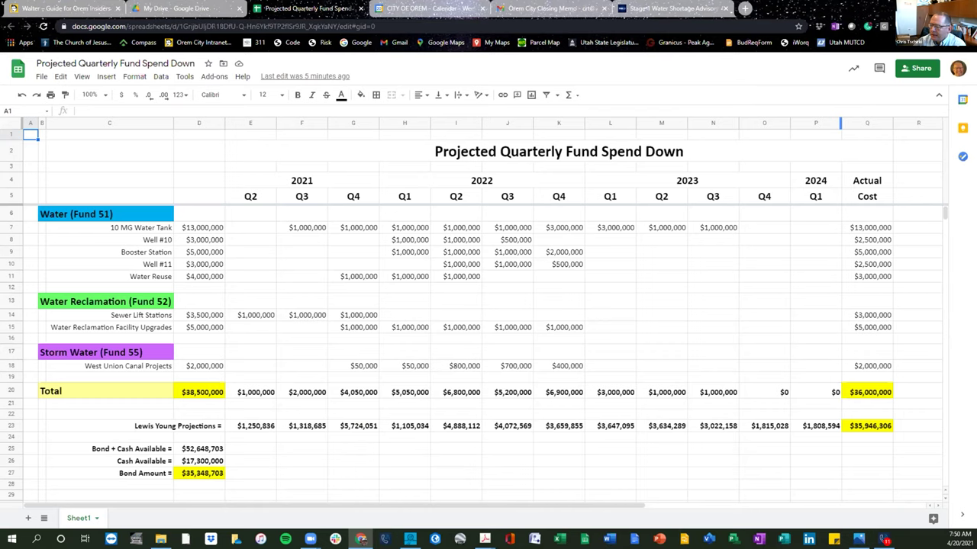
# Step: Switch to Adobe Acrobat and examine the proposed tank sites in 10MG Water Tank Options.pdf, including the 400 South and 400 West parcel
pyautogui.press('super+d')
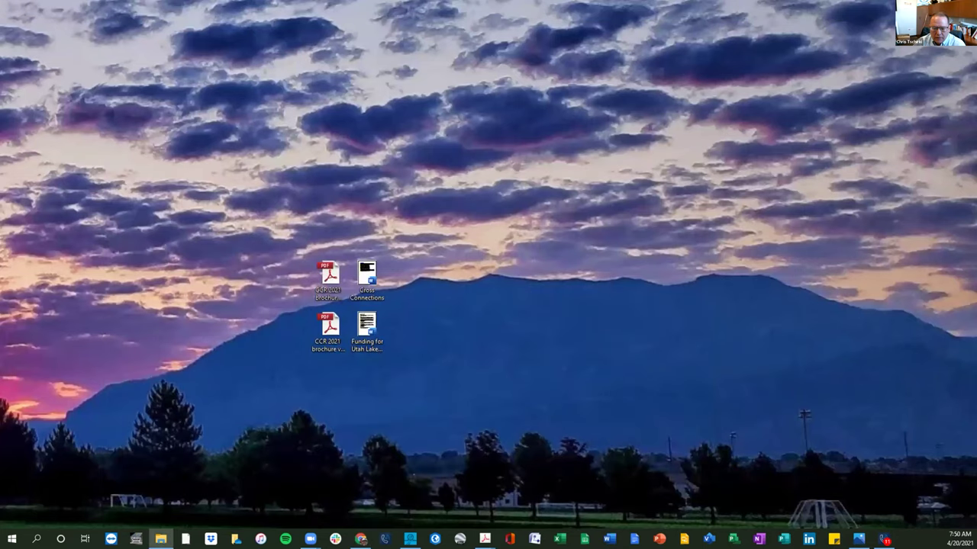
pyautogui.click(484, 538)
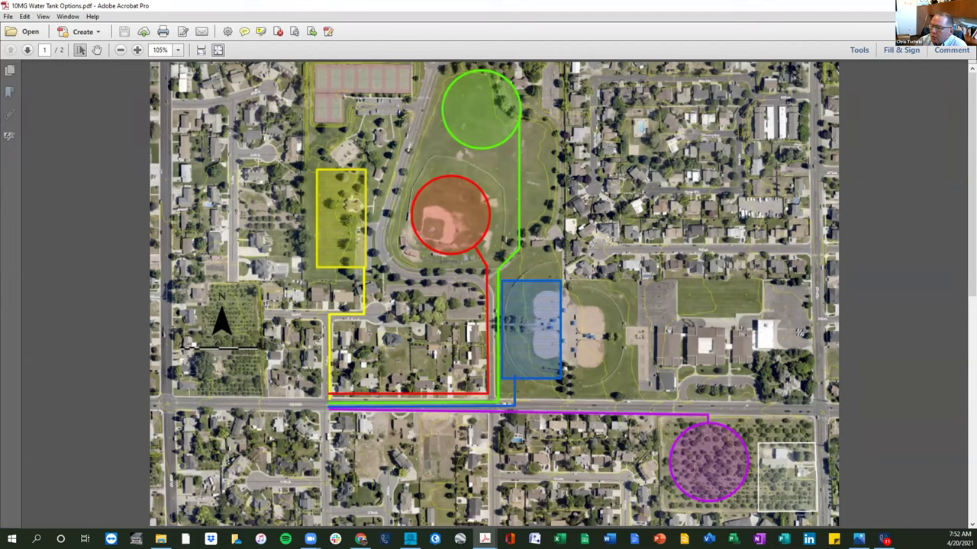
pyautogui.scroll(-3, 495, 293)
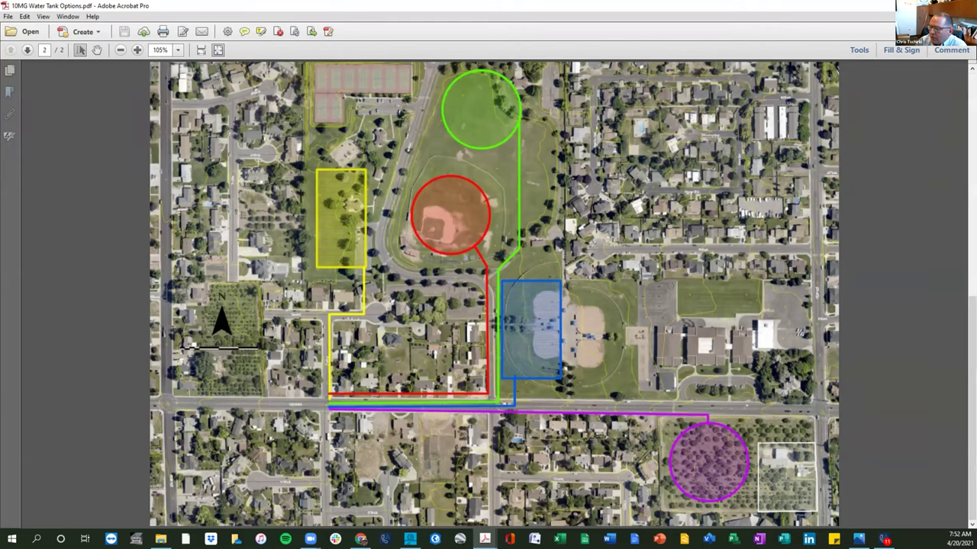
pyautogui.scroll(-3, 494, 294)
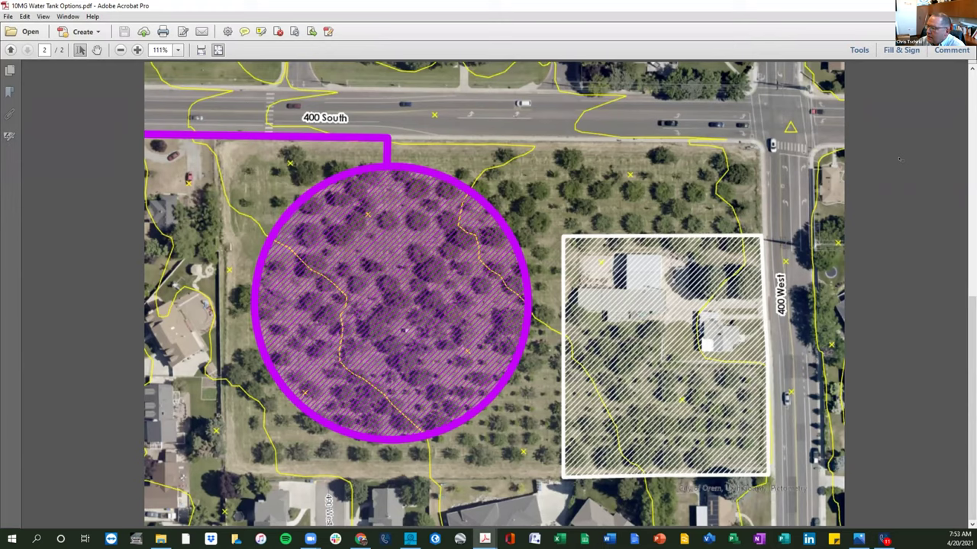
pyautogui.press('pageup')
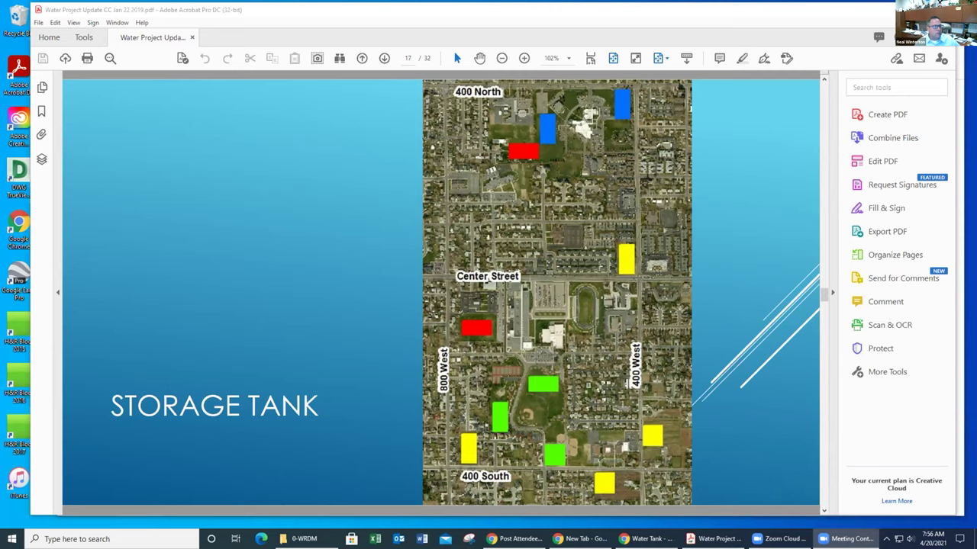
# Step: Show the numbered tank sites map on page 19 of the Water Project Update PDF in a maximized window
pyautogui.press('pagedown')
pyautogui.press('pagedown')
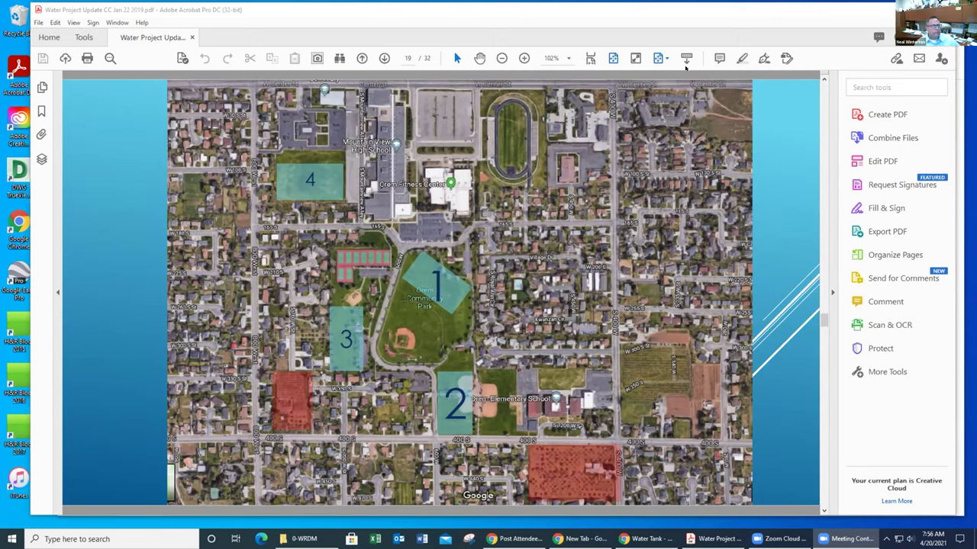
pyautogui.hotkey('alt', 'Tab')
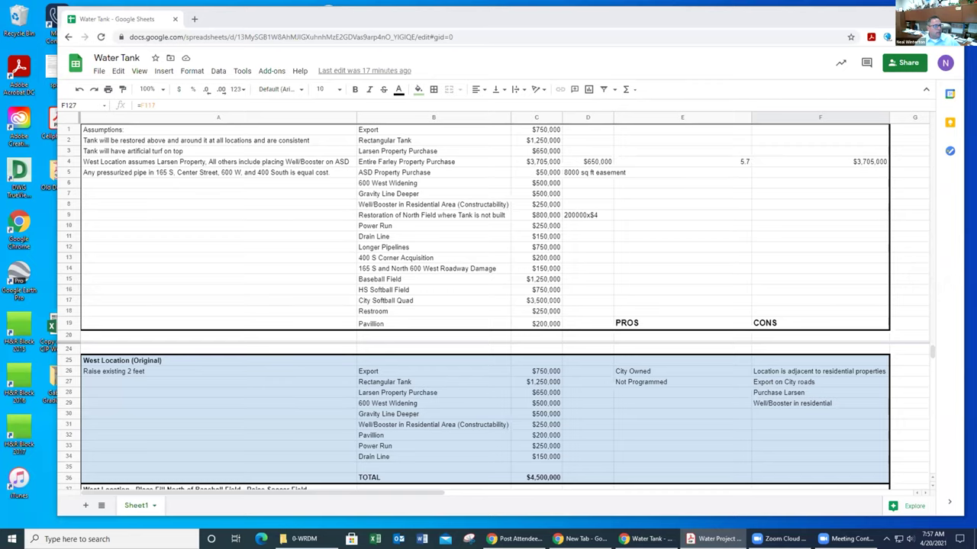
pyautogui.click(717, 539)
pyautogui.press('super+Up')
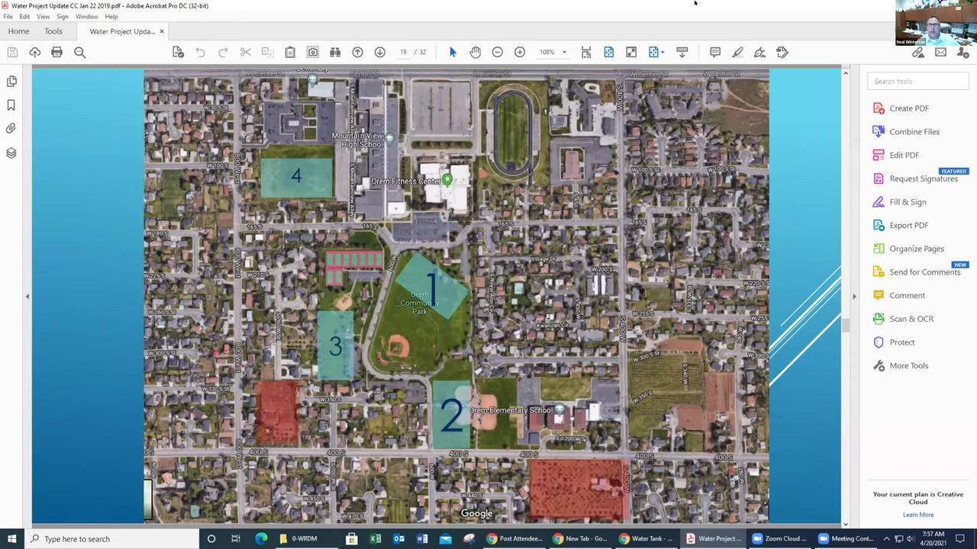
# Step: Switch to the Water Tank spreadsheet in Google Sheets and reduce the frozen rows to row 1 only
pyautogui.hotkey('alt', 'Tab')
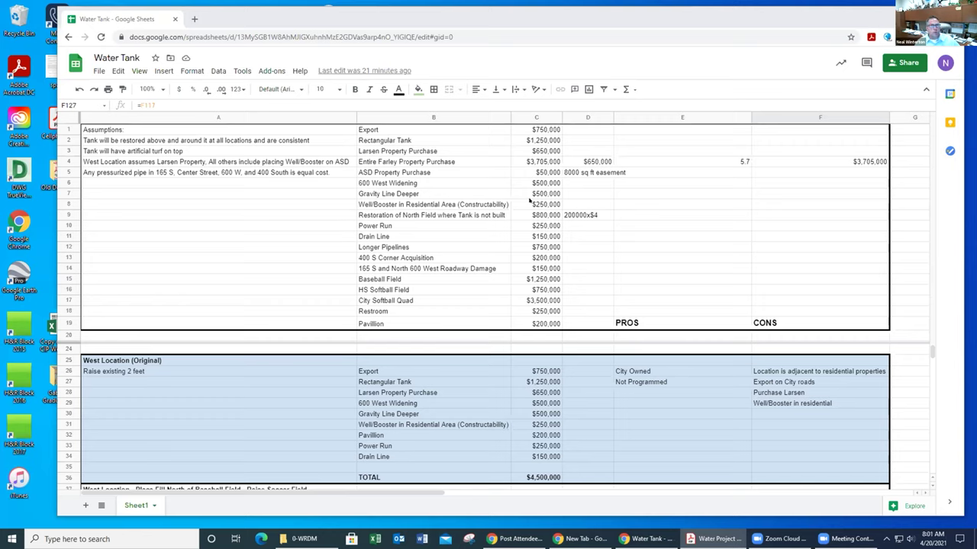
pyautogui.click(69, 336)
pyautogui.moveTo(69, 342); pyautogui.dragTo(68, 131)
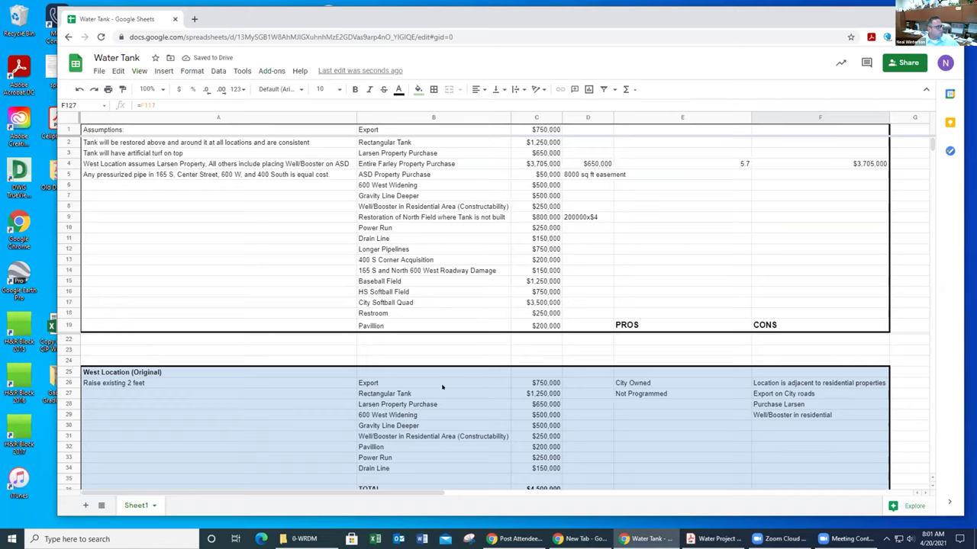
# Step: Find the West Location (Original) option in the spreadsheet and examine its heading and elevation note
pyautogui.scroll(-1, 442, 387)
pyautogui.scroll(1, 442, 403)
pyautogui.scroll(-5, 442, 404)
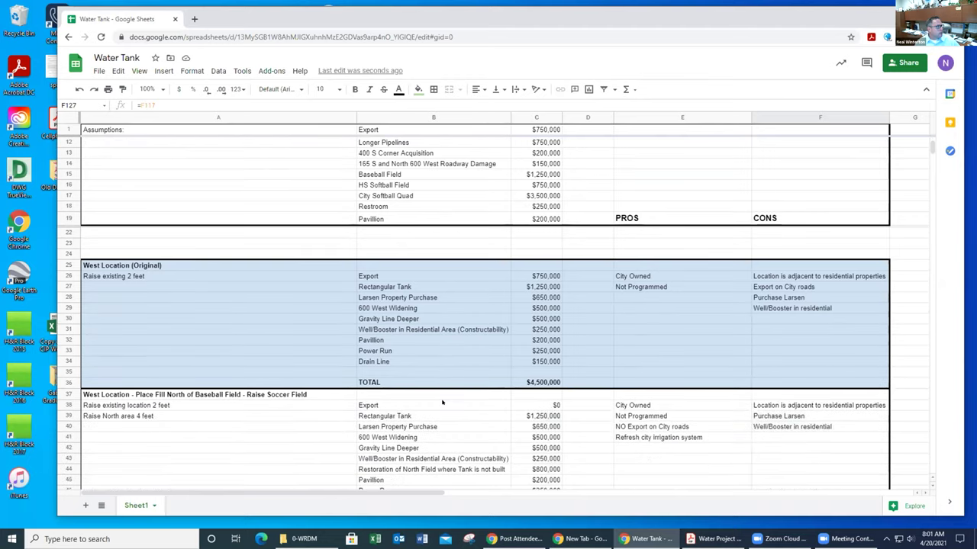
pyautogui.scroll(-2, 442, 403)
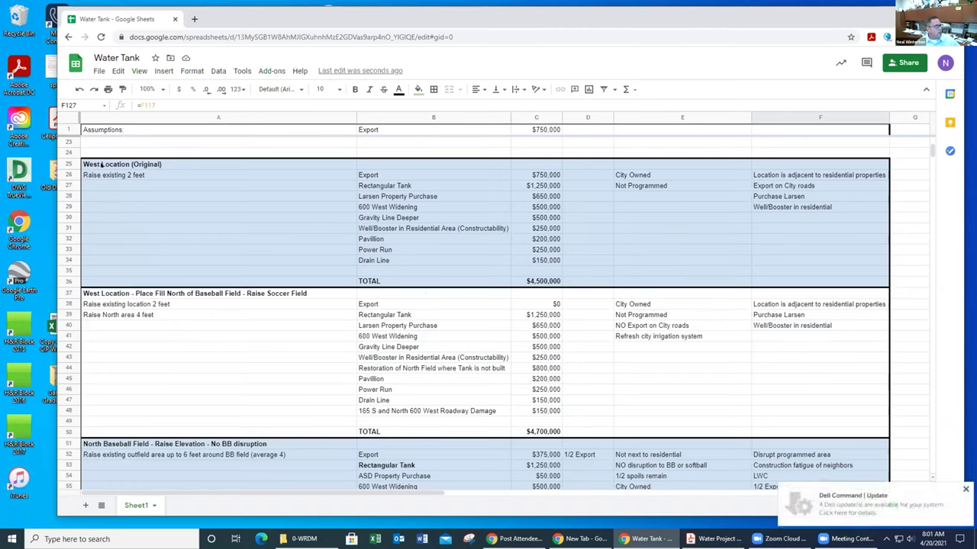
pyautogui.click(102, 165)
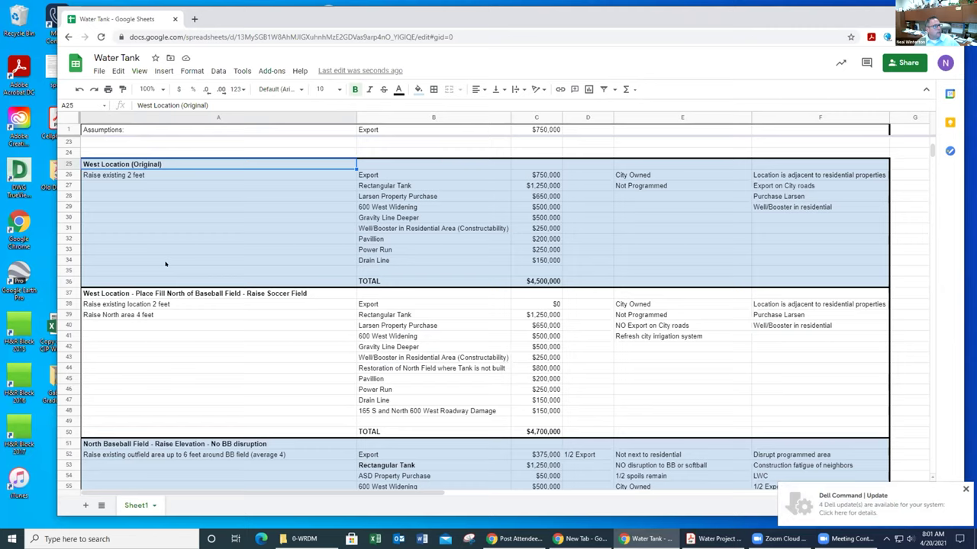
pyautogui.click(141, 175)
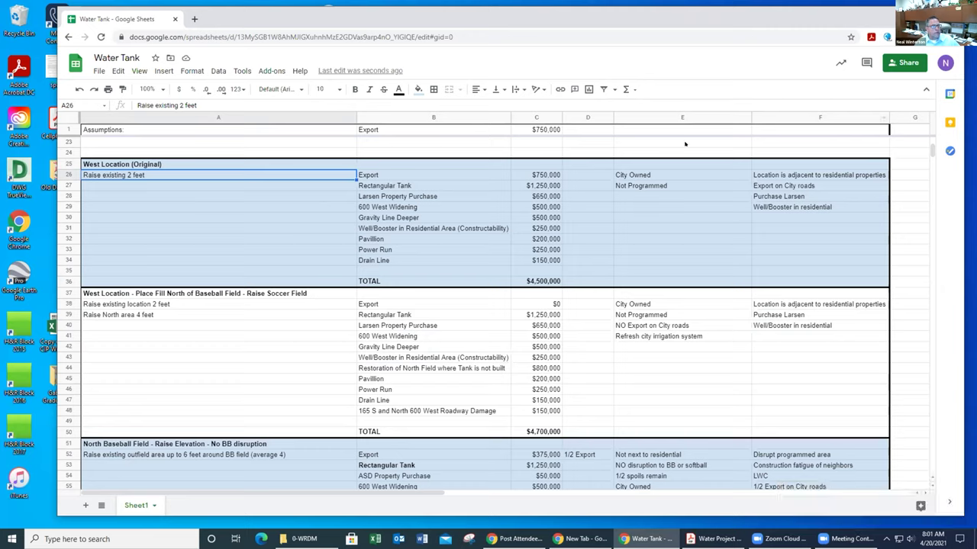
# Step: Review the West Location (Original) option's pros and cons columns, its total cost and its Export cost item
pyautogui.moveTo(684, 118); pyautogui.dragTo(744, 118)
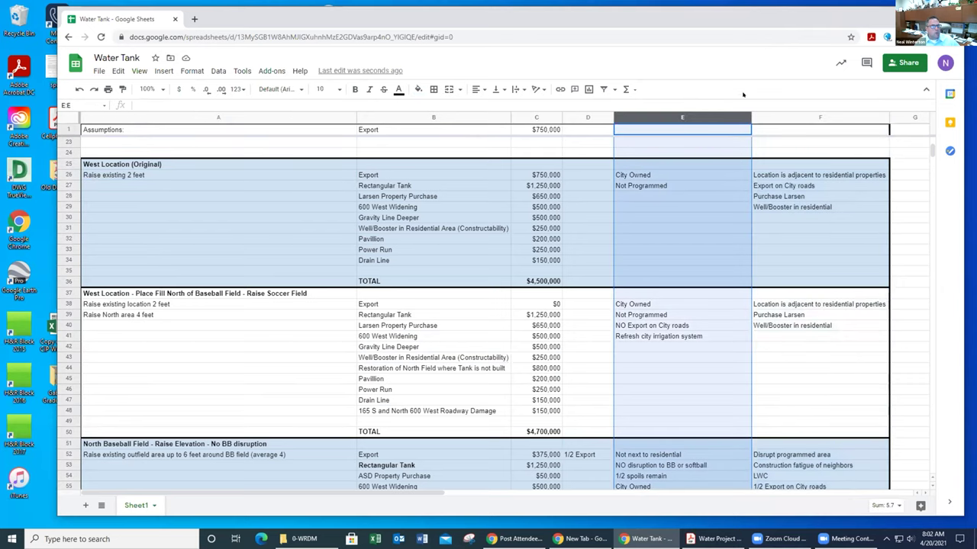
pyautogui.click(905, 197)
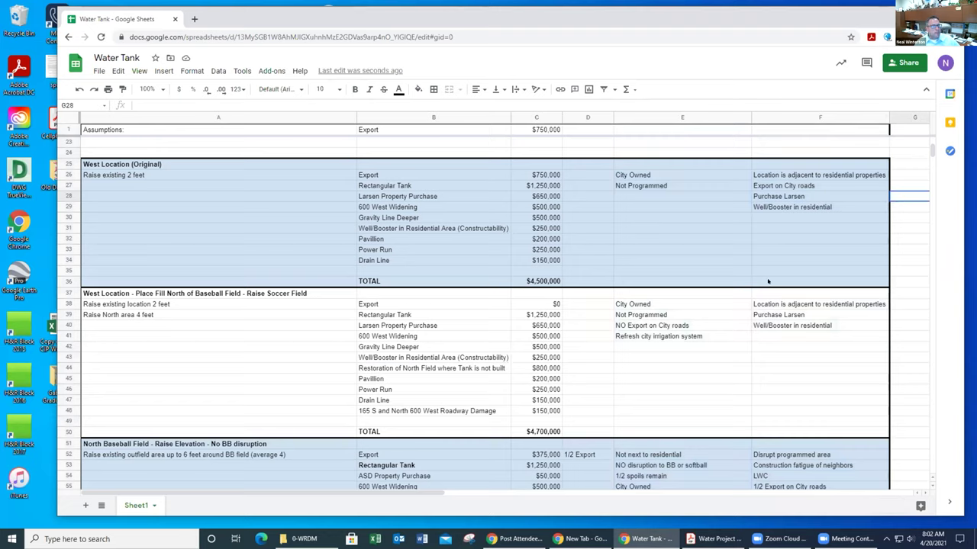
pyautogui.click(651, 188)
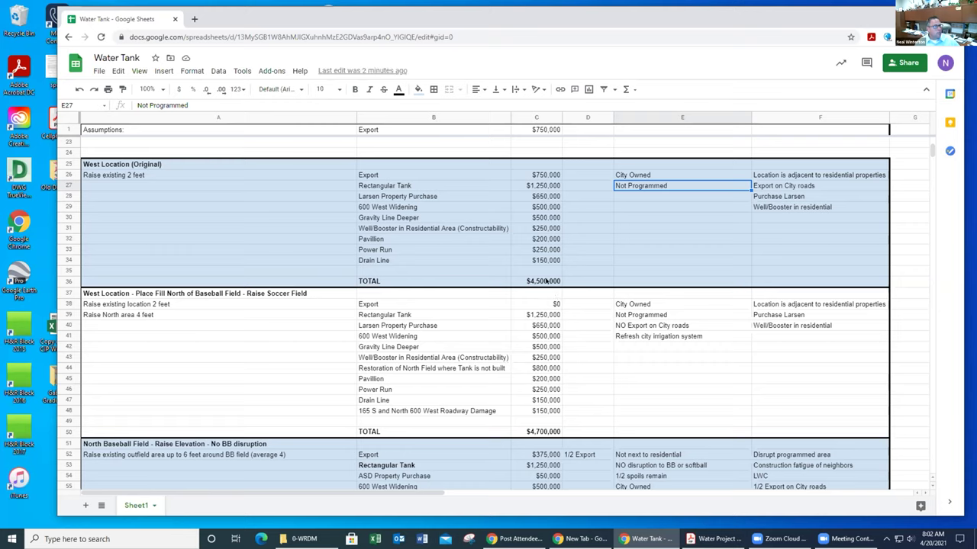
pyautogui.click(547, 281)
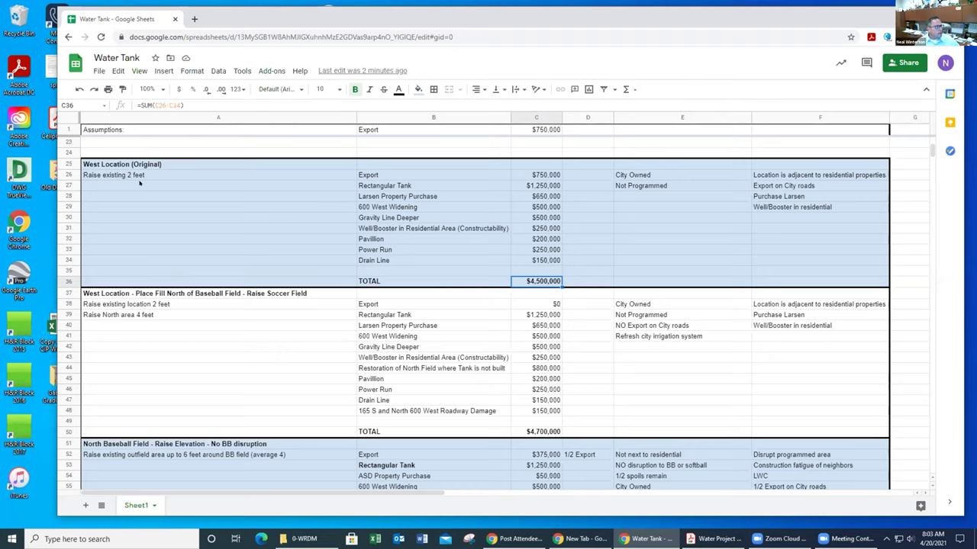
pyautogui.click(368, 175)
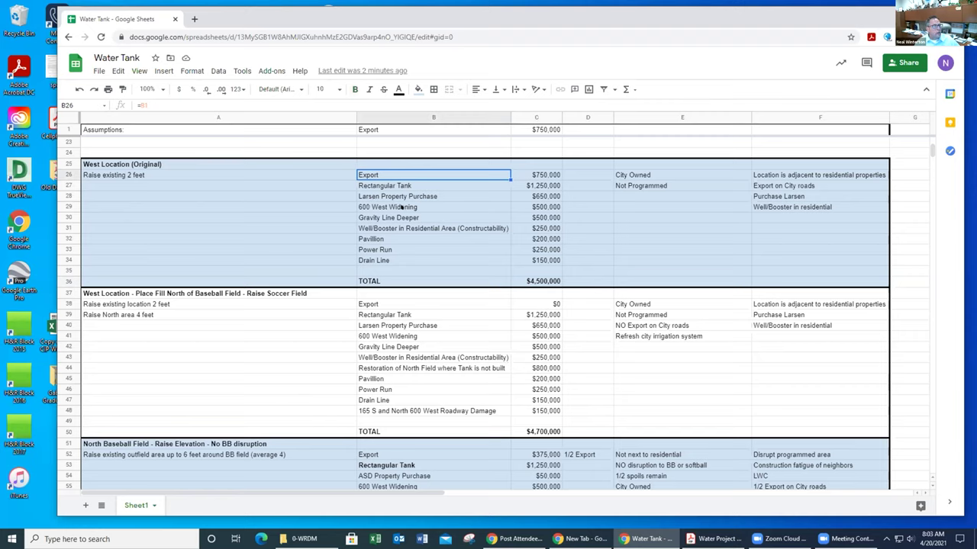
pyautogui.click(546, 175)
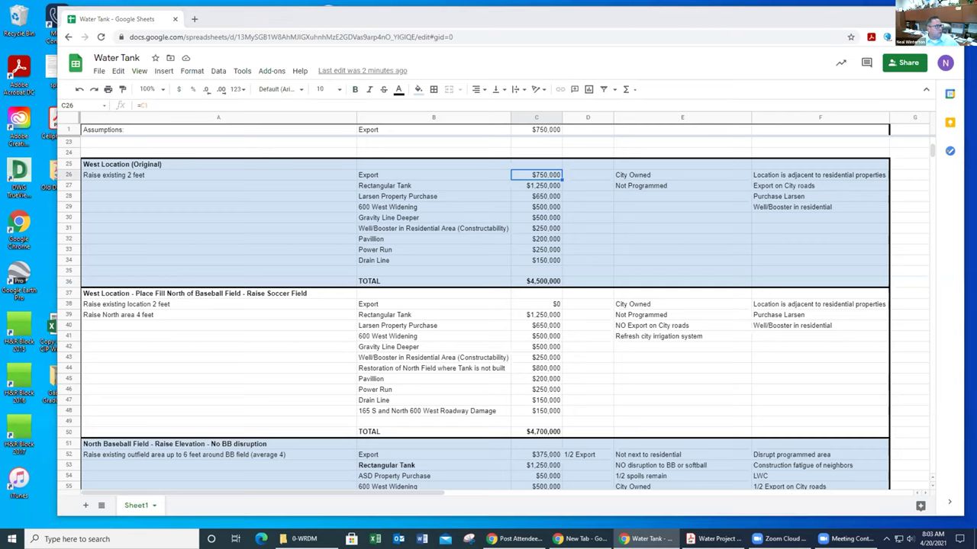
# Step: Switch back to the Water Project Update PDF and enlarge its window to show the numbered tank sites map
pyautogui.hotkey('alt', 'Tab')
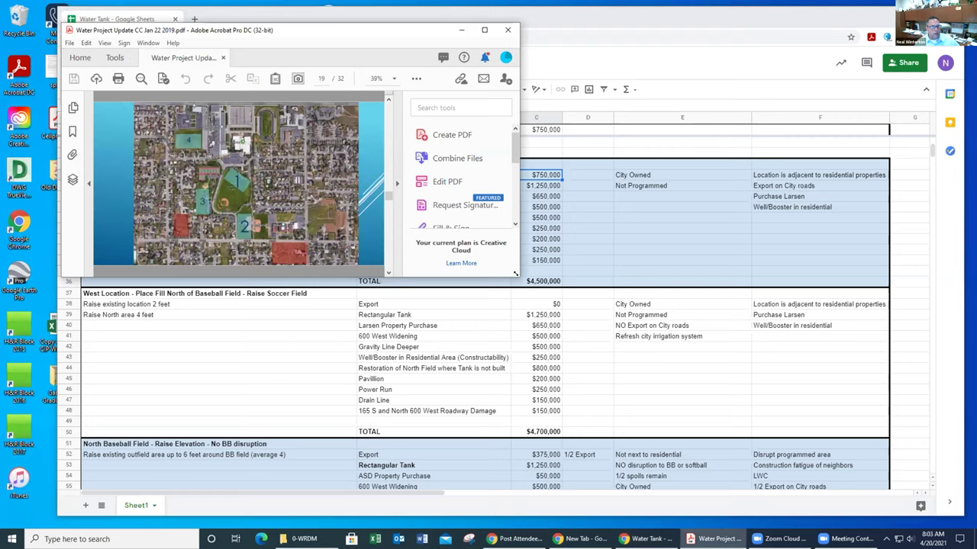
pyautogui.press('super+Up')
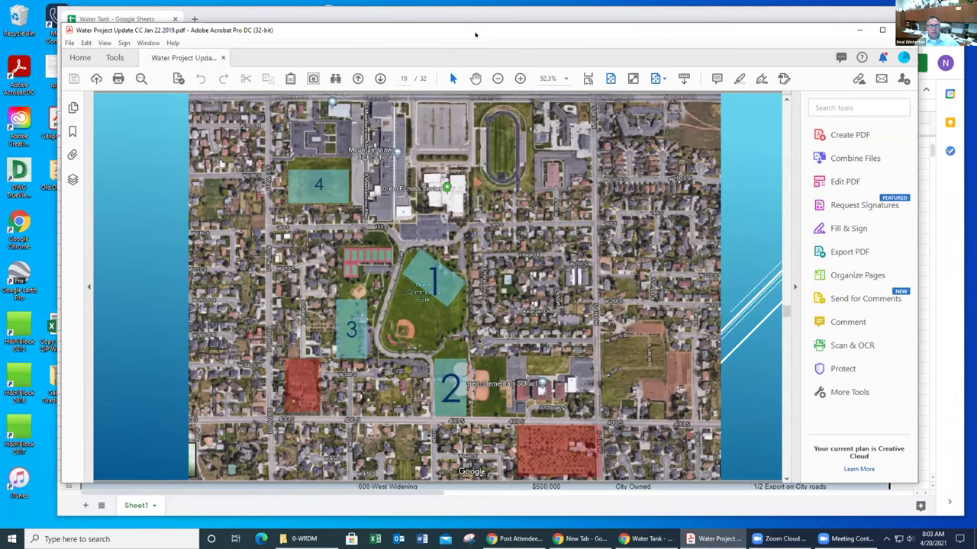
# Step: Switch to the Water Tank spreadsheet and review the heading, Export cost and property purchase cost of the West Location - Place Fill North of Baseball Field option
pyautogui.hotkey('alt', 'Tab')
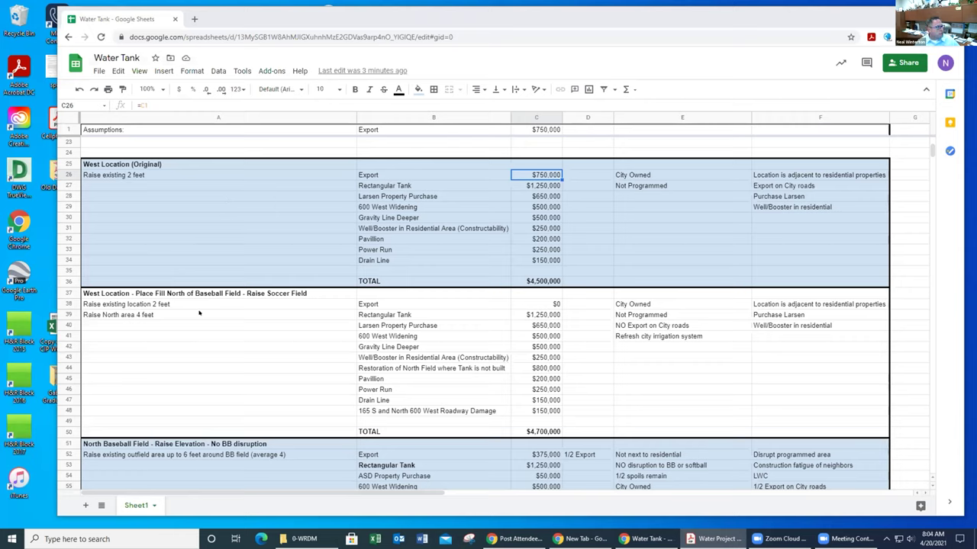
pyautogui.click(157, 294)
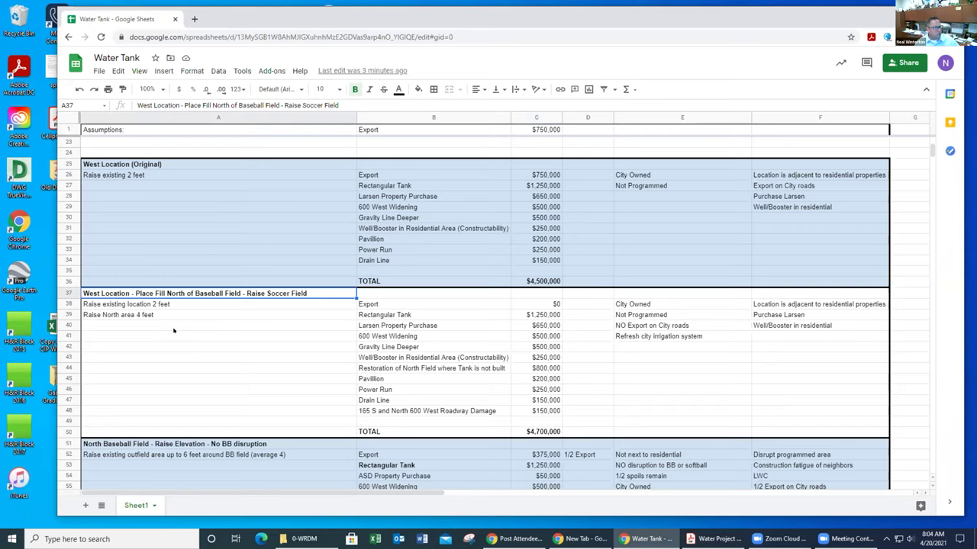
pyautogui.click(490, 305)
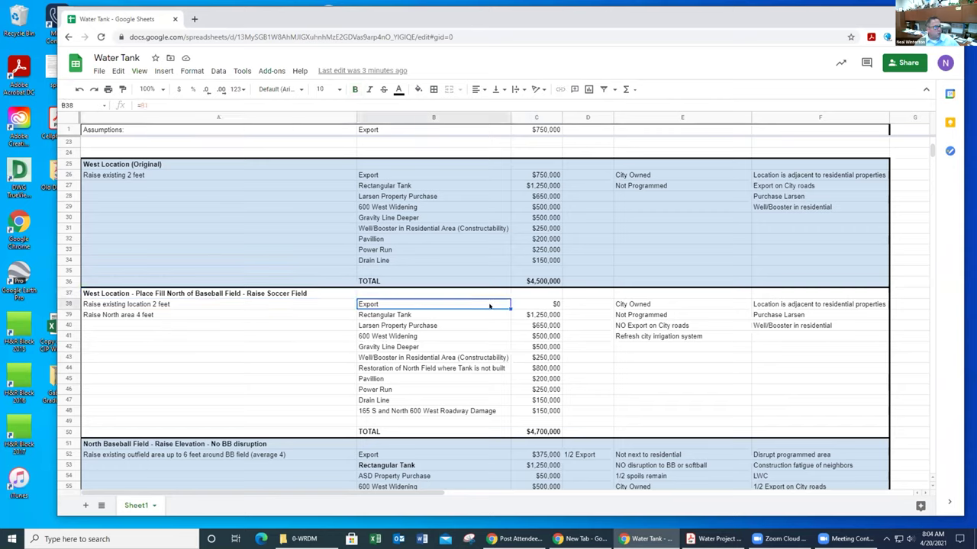
pyautogui.click(531, 303)
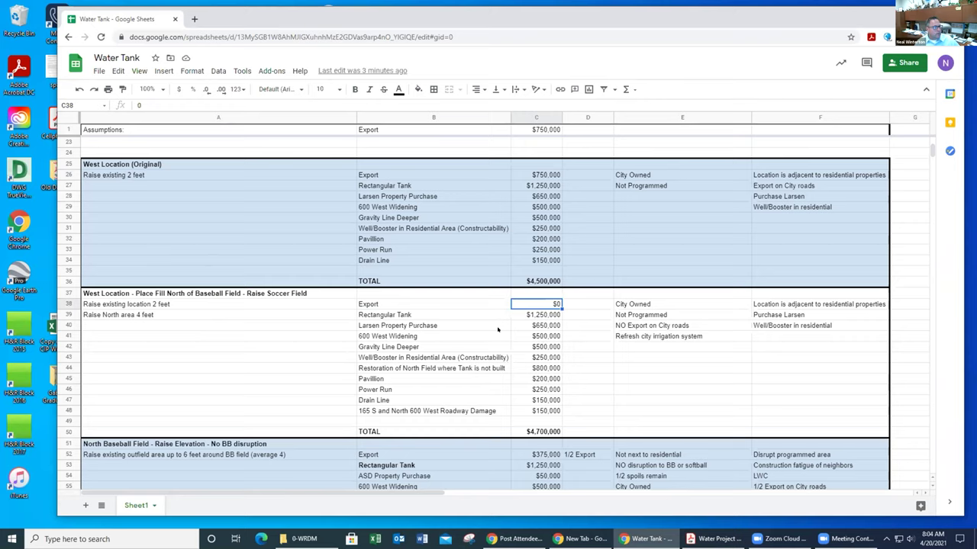
pyautogui.click(540, 327)
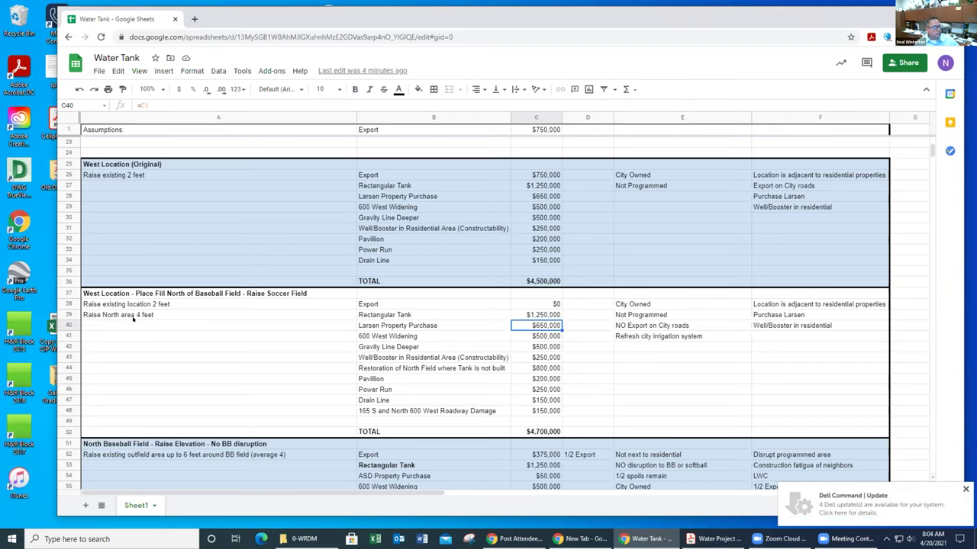
# Step: Find the North Baseball Field - Raise Elevation - No BB disruption option and examine its heading and details
pyautogui.scroll(-1, 133, 320)
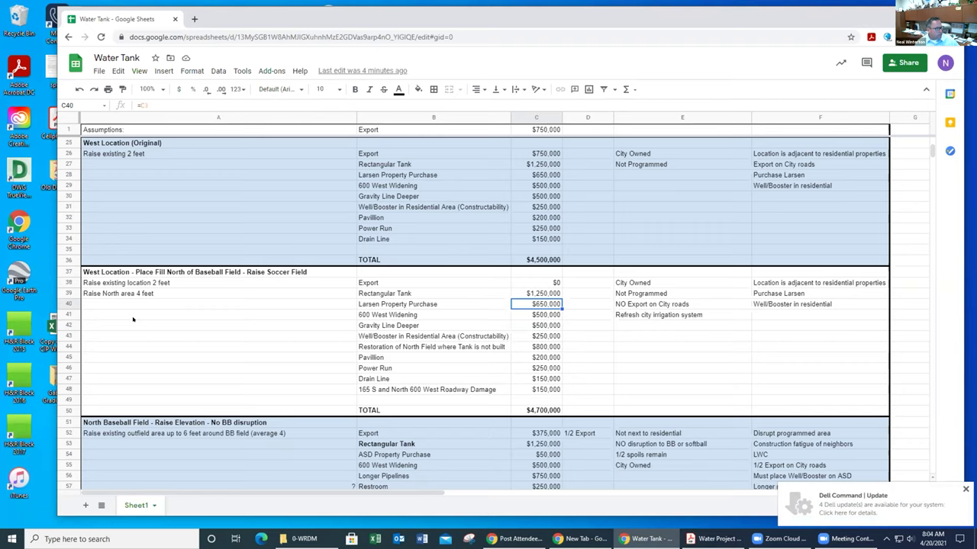
pyautogui.scroll(-1, 131, 411)
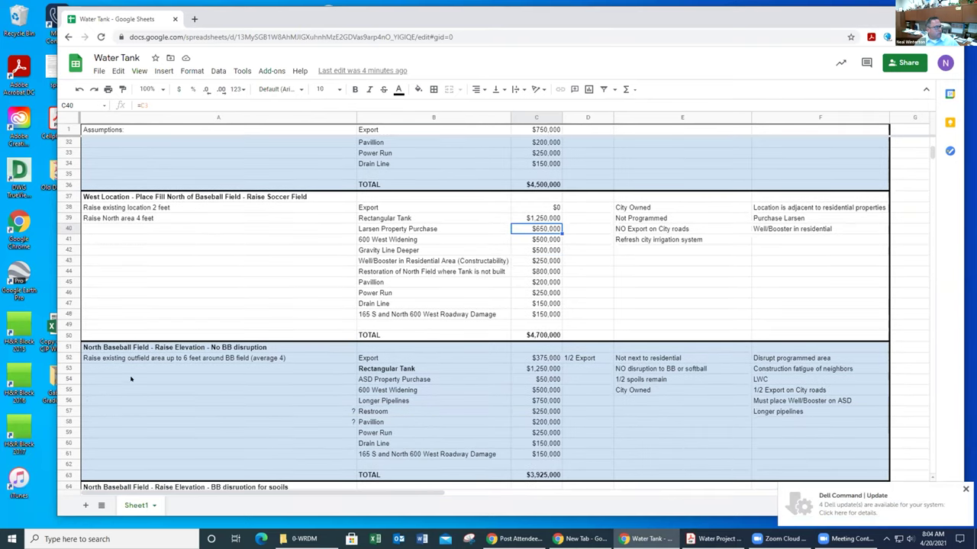
pyautogui.click(131, 348)
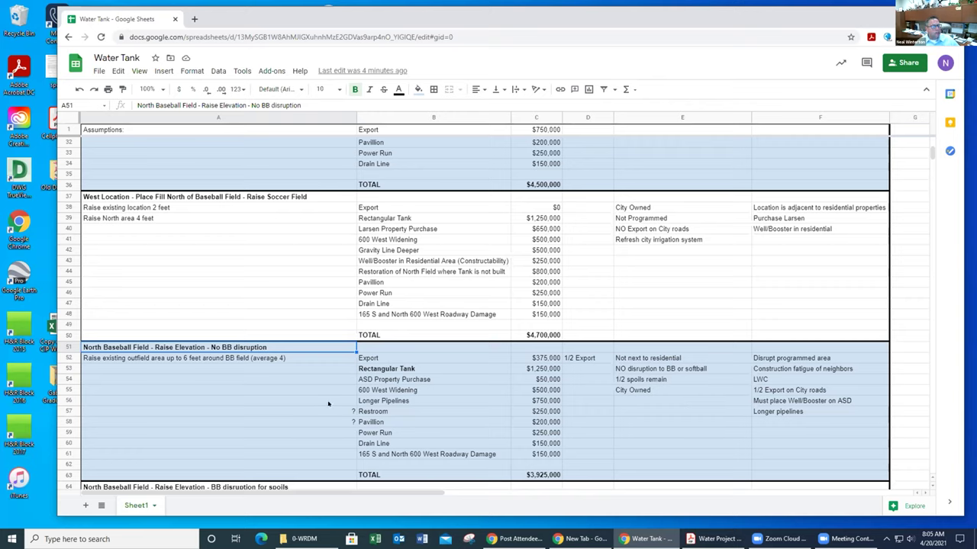
# Step: Review the North Baseball Field - BB disruption for spoils option and the Under BB field - Raise Whole Site Elevation option
pyautogui.scroll(-7, 312, 402)
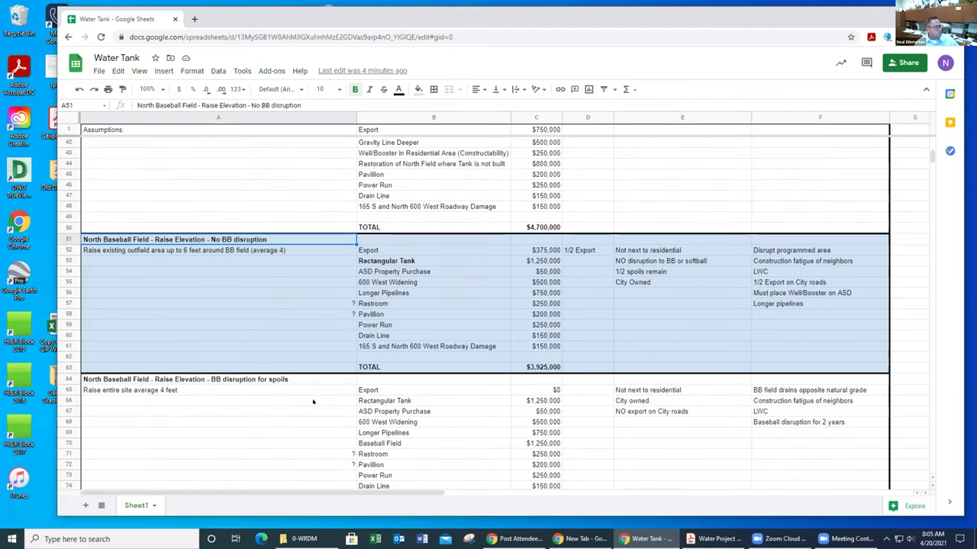
pyautogui.scroll(-2, 312, 402)
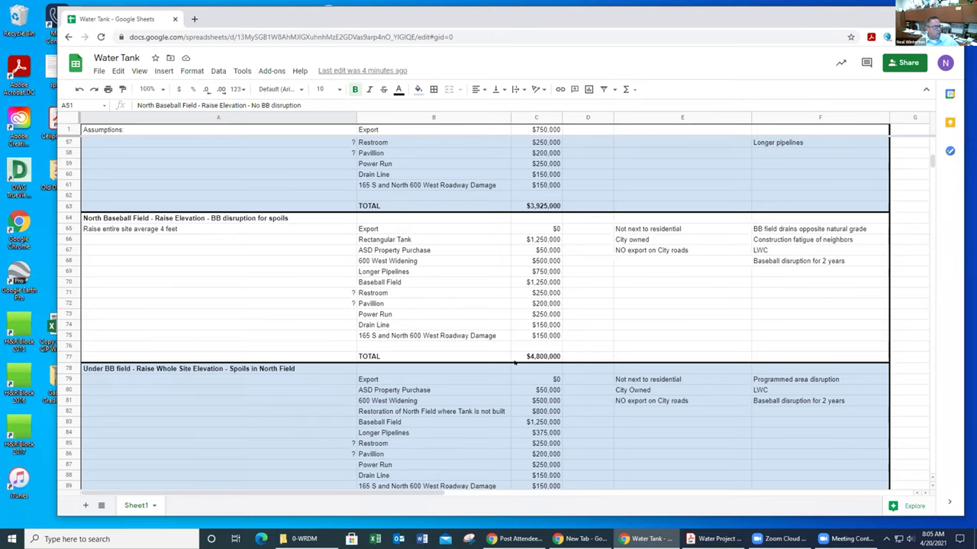
pyautogui.scroll(-3, 510, 353)
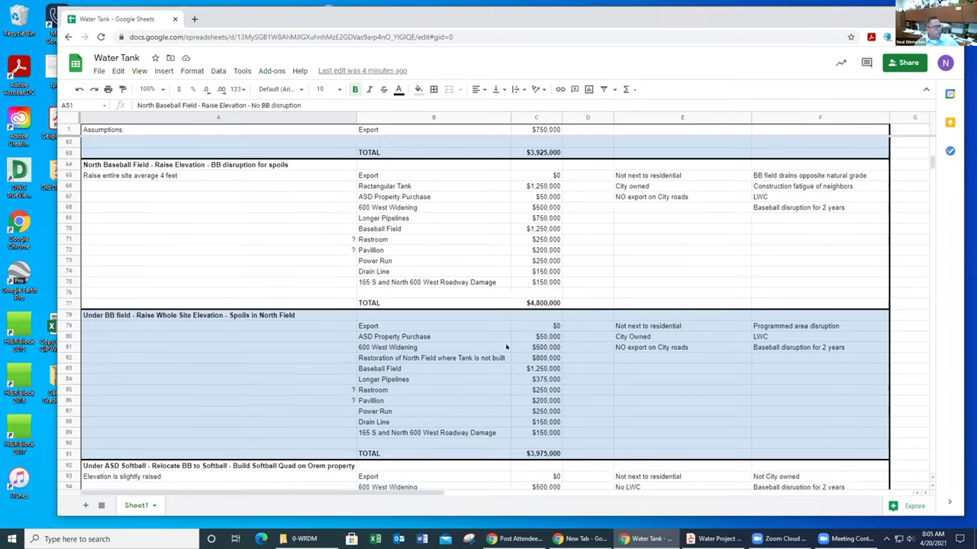
# Step: Examine the City and ASD totals of the Under ASD Softball - Relocate BB to Softball option
pyautogui.scroll(-2, 506, 347)
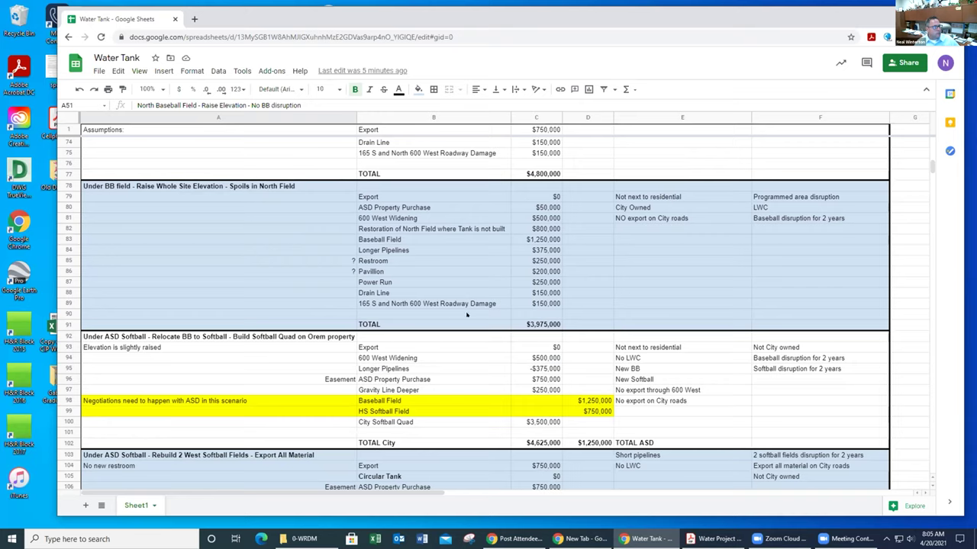
pyautogui.scroll(-1, 531, 306)
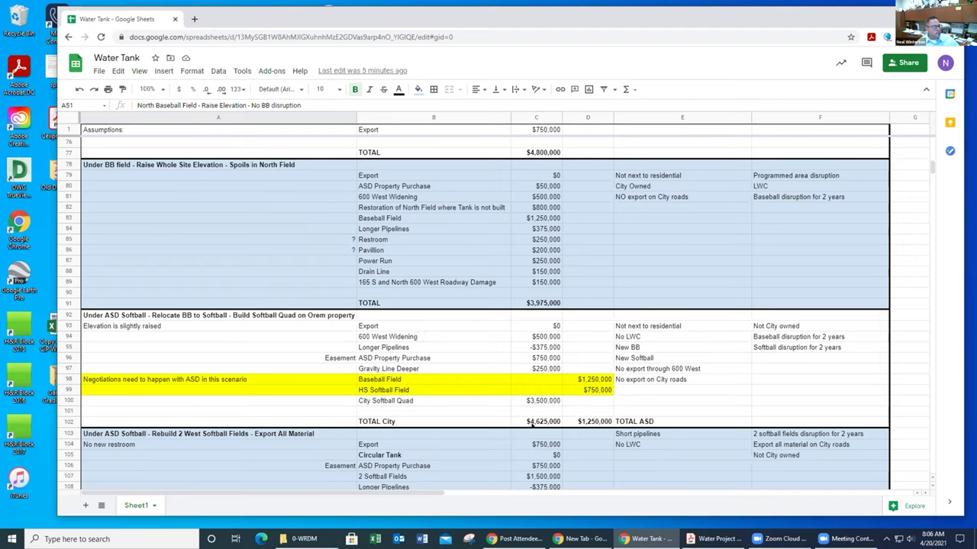
pyautogui.click(534, 422)
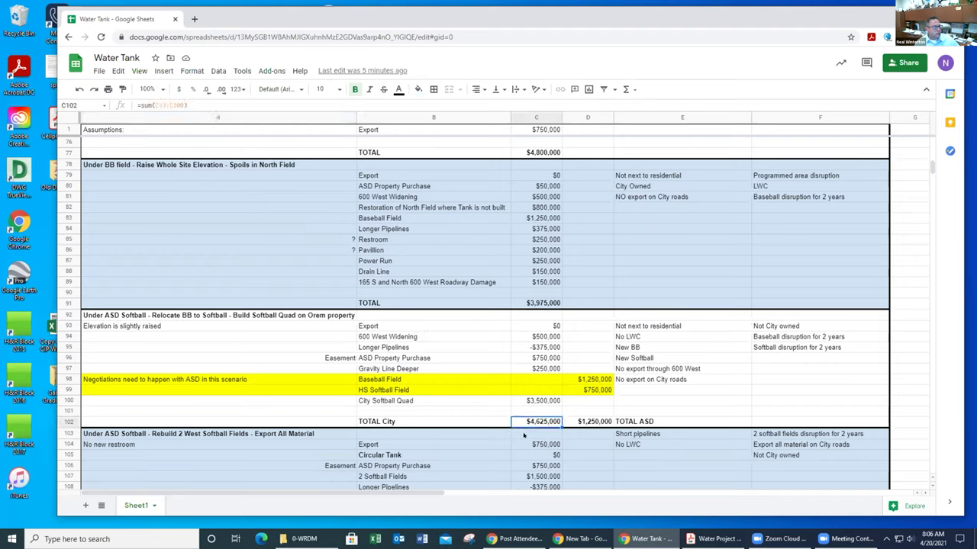
pyautogui.click(589, 424)
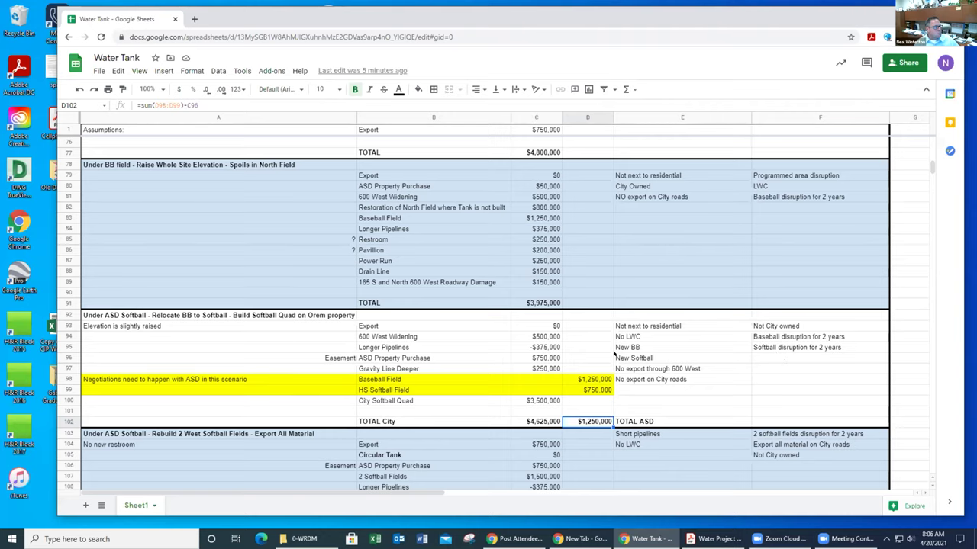
# Step: Review the Under ASD Softball - Rebuild 2 West Softball Fields option and the entire-property purchase option that exports 1/2 material
pyautogui.scroll(-2, 615, 353)
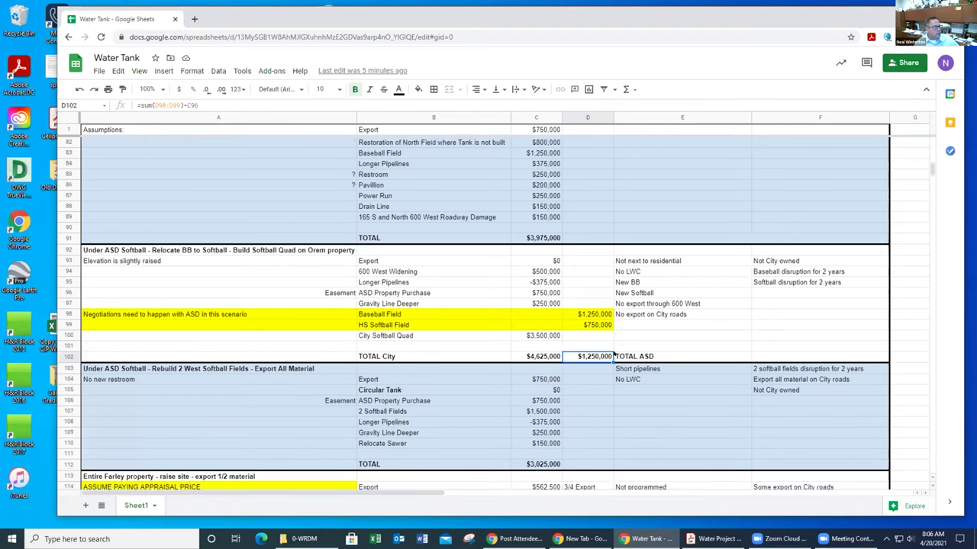
pyautogui.scroll(-1, 614, 355)
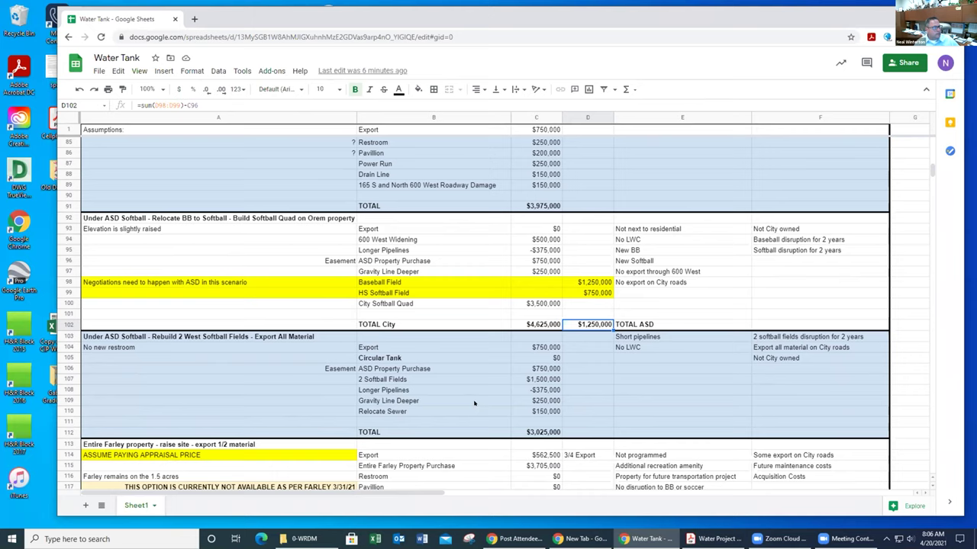
pyautogui.scroll(-3, 474, 403)
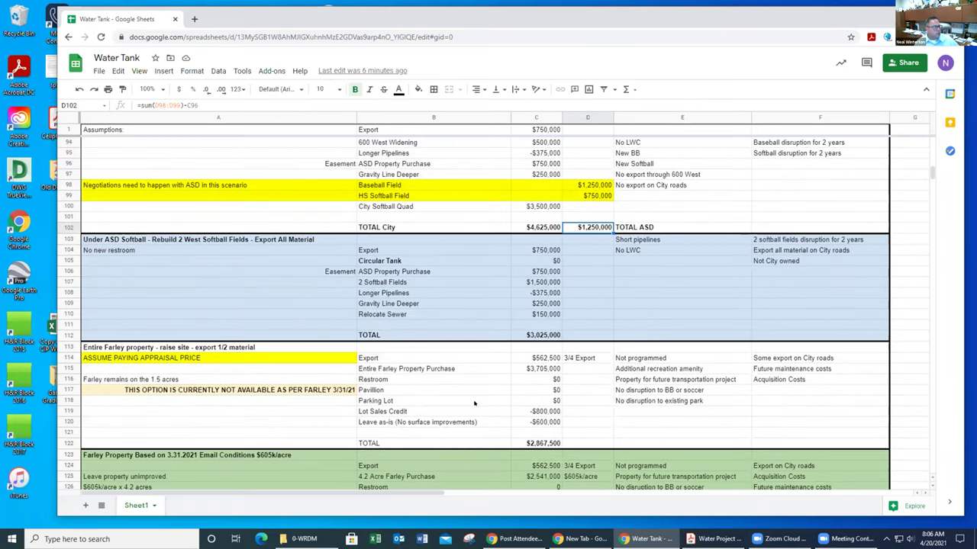
pyautogui.scroll(-1, 474, 403)
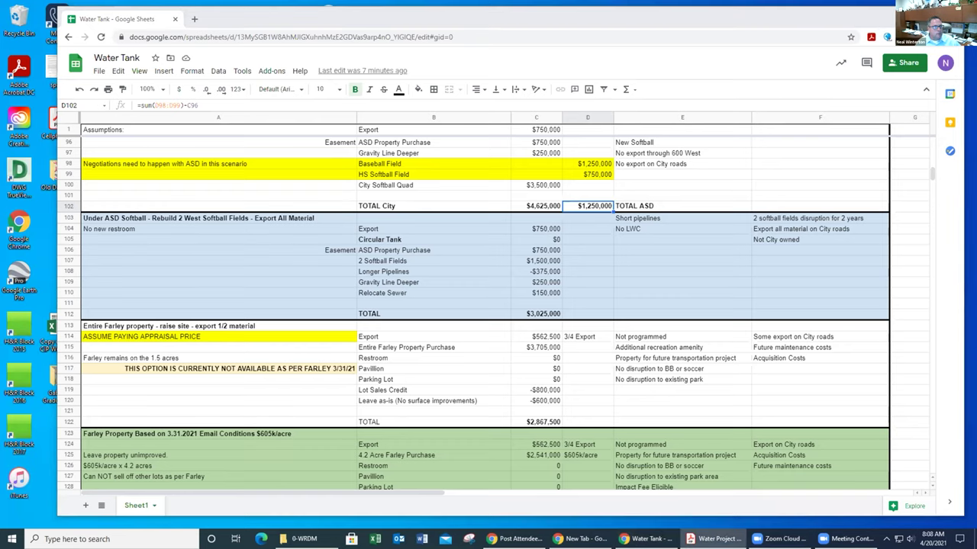
# Step: Check the tank sites map in the Water Project Update PDF, and return to the spreadsheet's availability note for the entire-property option
pyautogui.click(715, 539)
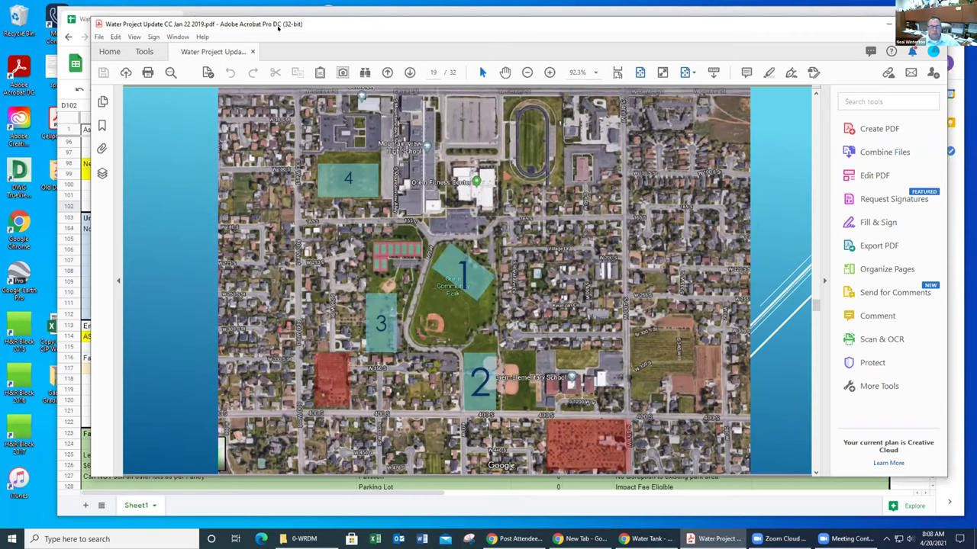
pyautogui.hotkey('alt', 'Tab')
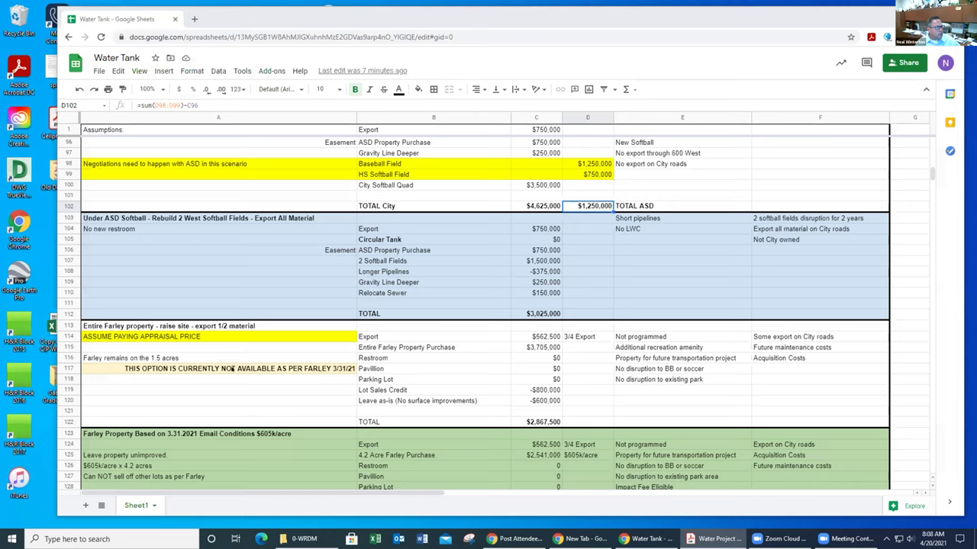
pyautogui.click(233, 369)
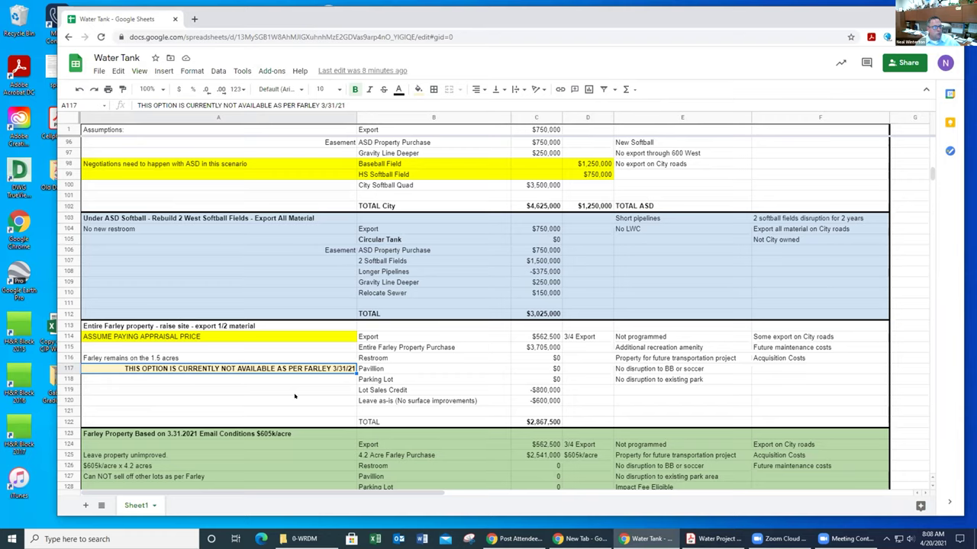
# Step: Examine the option based on 3.31.2021 Email Conditions at $605k/acre, going through its cost items from Export to 400 S Corner Acquisition
pyautogui.scroll(-2, 294, 396)
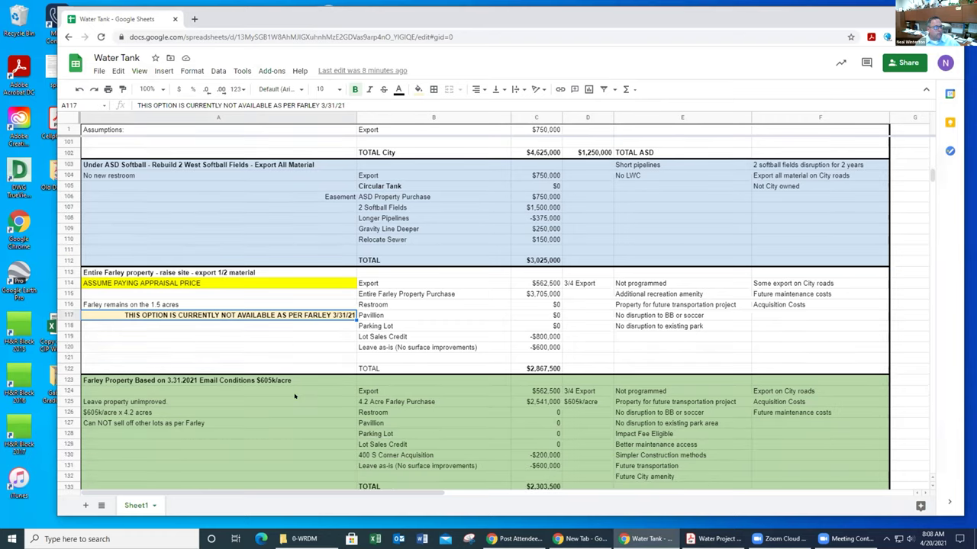
pyautogui.scroll(-1, 295, 396)
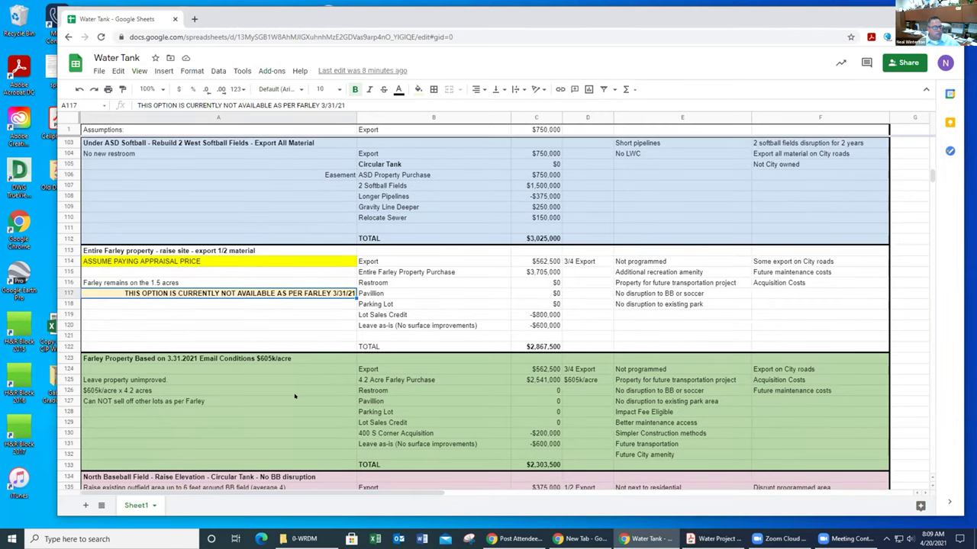
pyautogui.click(223, 358)
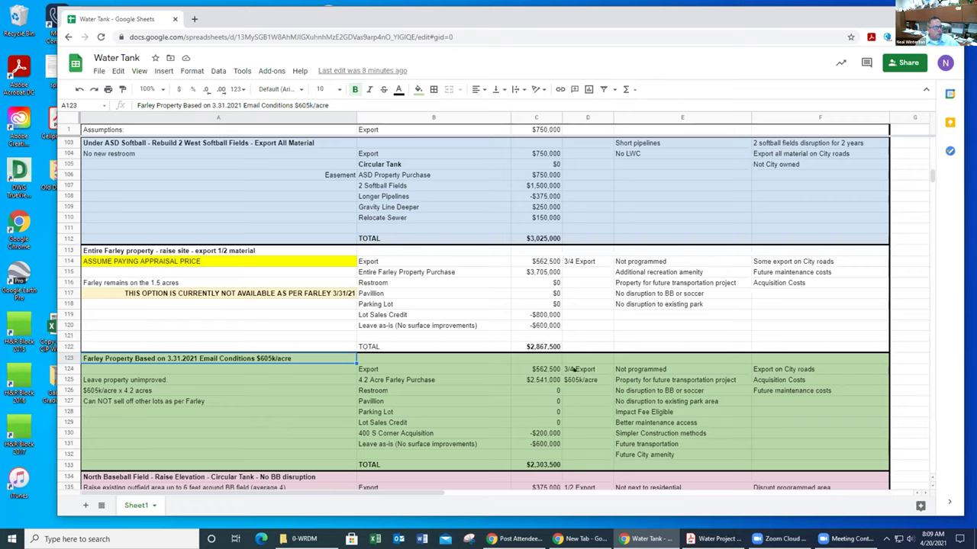
pyautogui.click(447, 370)
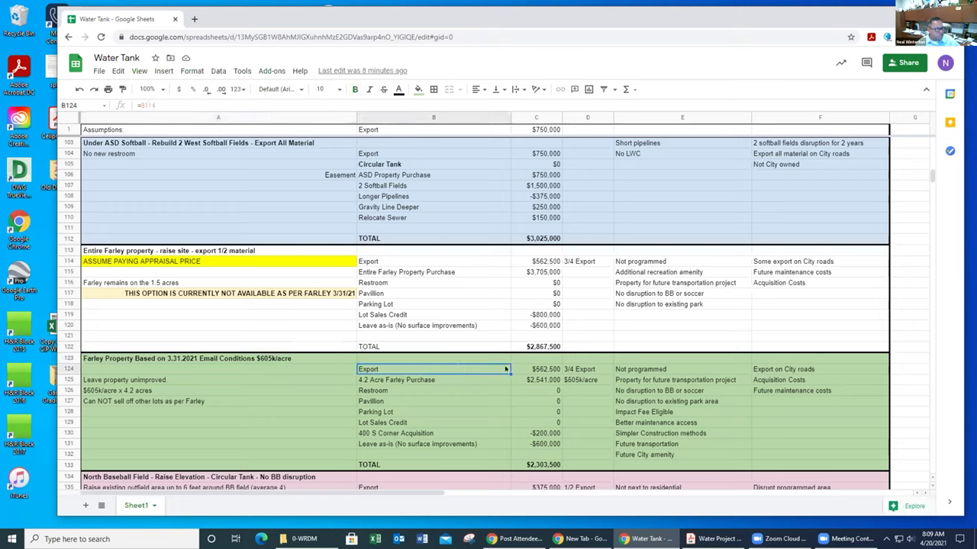
pyautogui.click(498, 378)
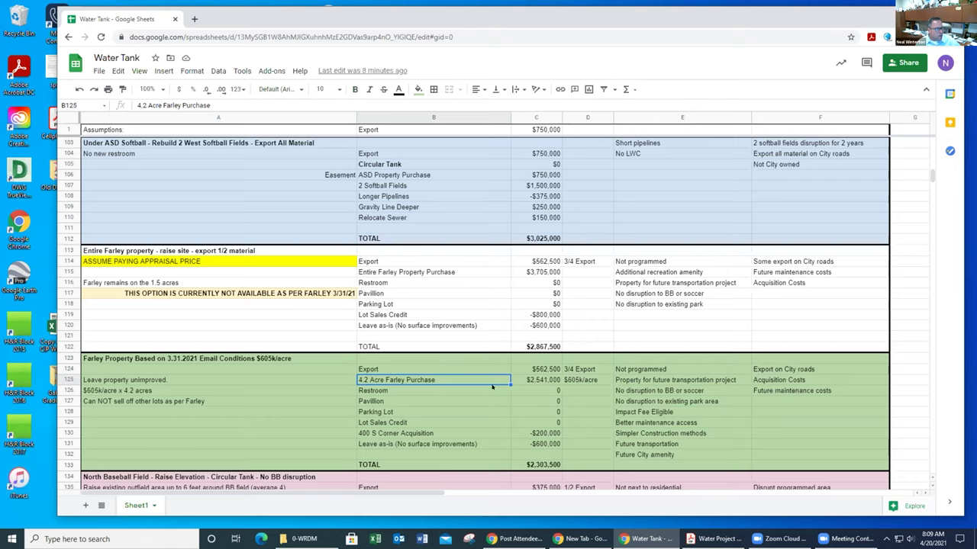
pyautogui.click(491, 389)
pyautogui.click(487, 402)
pyautogui.click(483, 413)
pyautogui.click(483, 422)
pyautogui.click(481, 432)
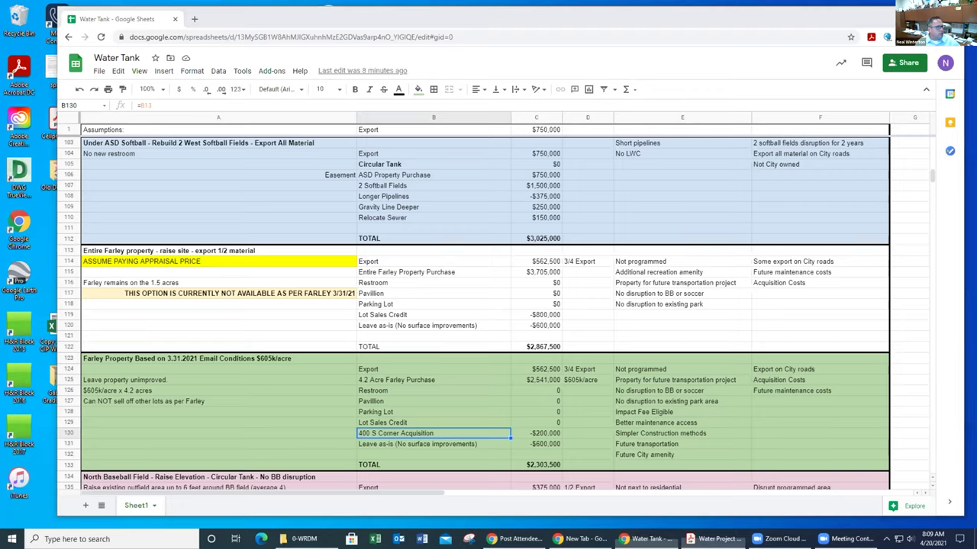
# Step: Check the PDF's sites map again, and return to the $605k/acre option's Leave as-is amount and total cost
pyautogui.hotkey('alt', 'Tab')
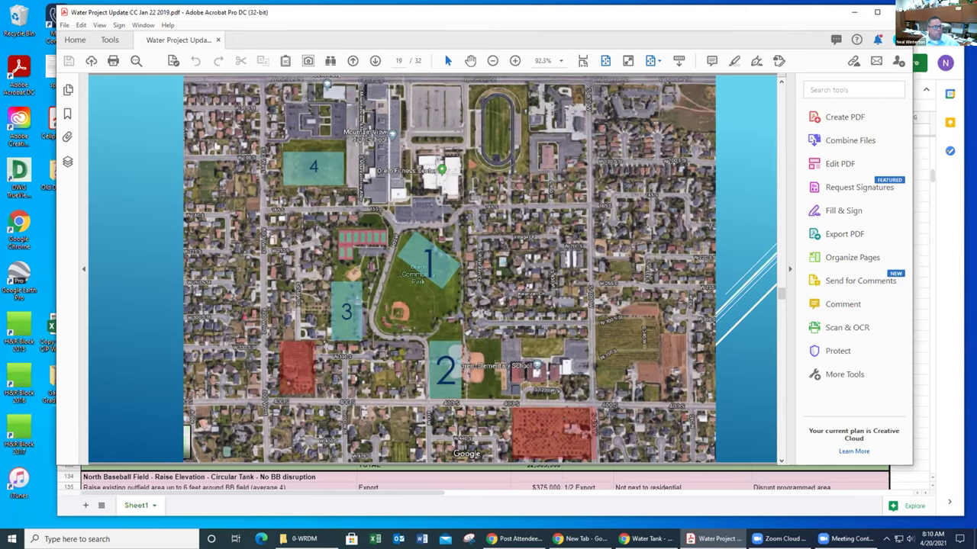
pyautogui.hotkey('alt', 'Tab')
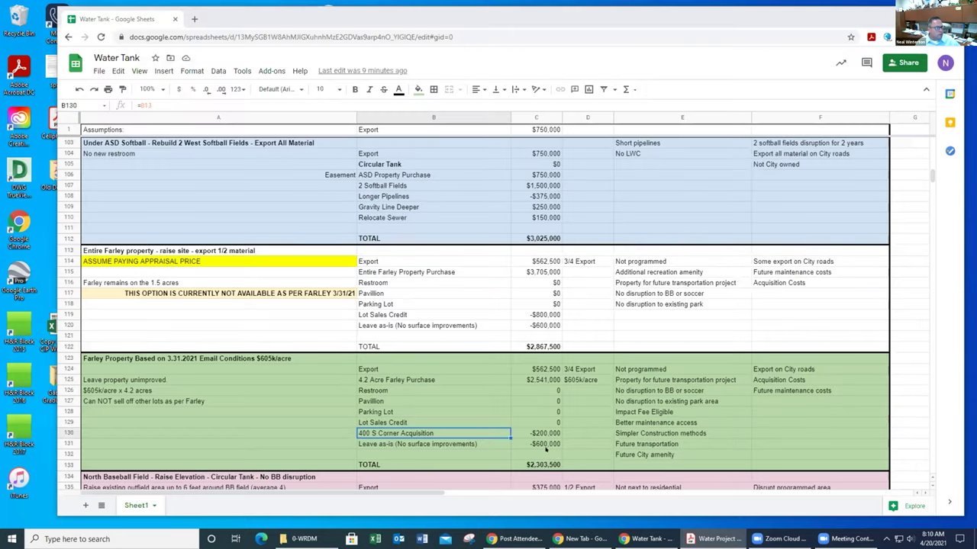
pyautogui.click(547, 449)
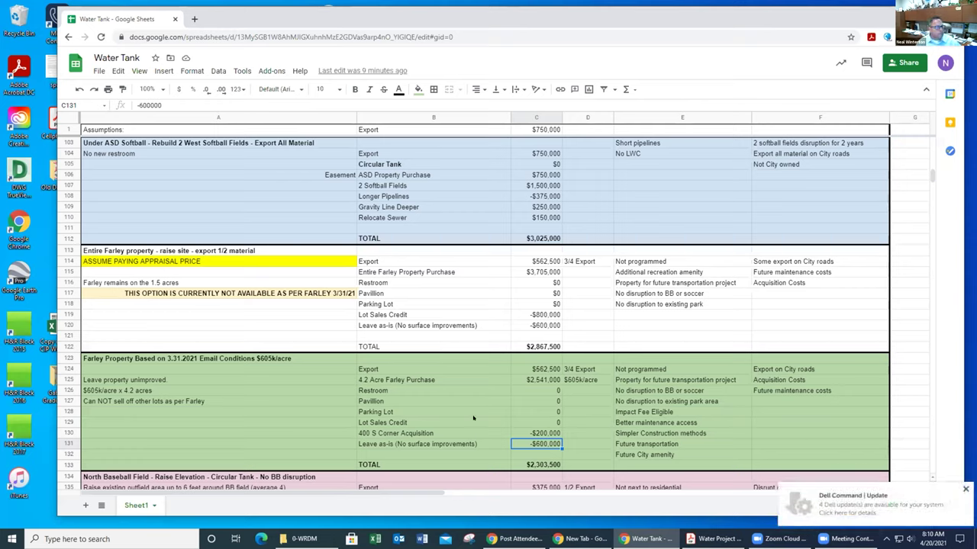
pyautogui.scroll(-1, 471, 404)
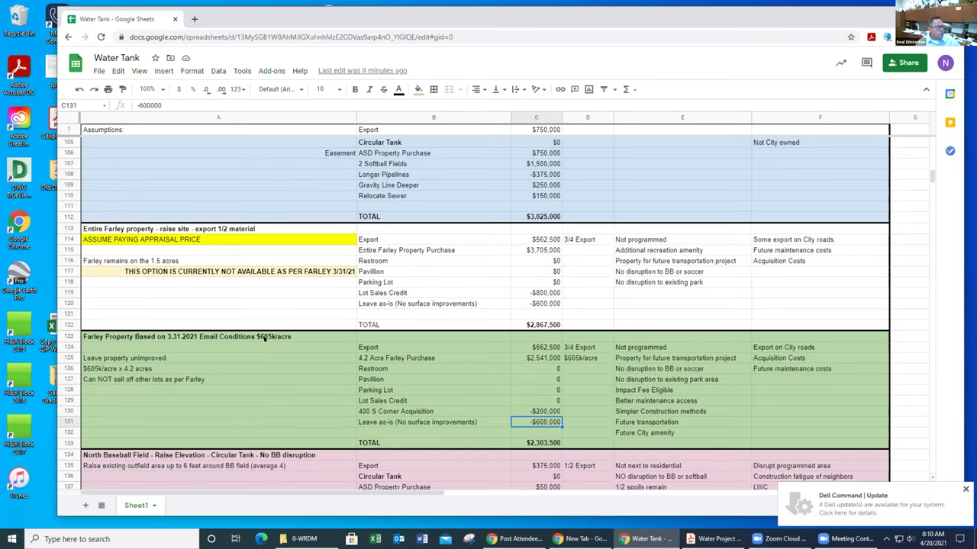
pyautogui.click(539, 444)
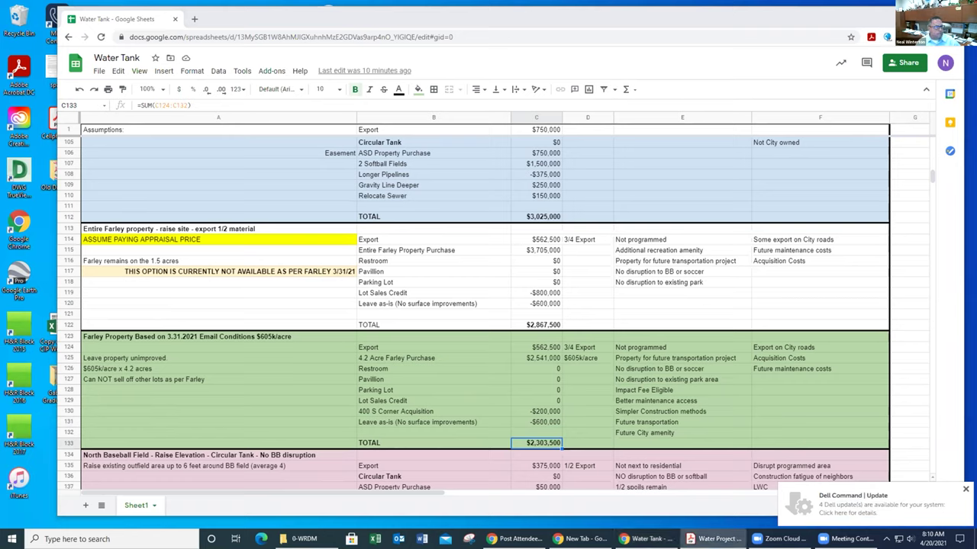
# Step: Select the pros and cons of the $605k/acre option and the North Baseball Field - Circular Tank option, E124:F147, to compare them
pyautogui.scroll(-4, 424, 328)
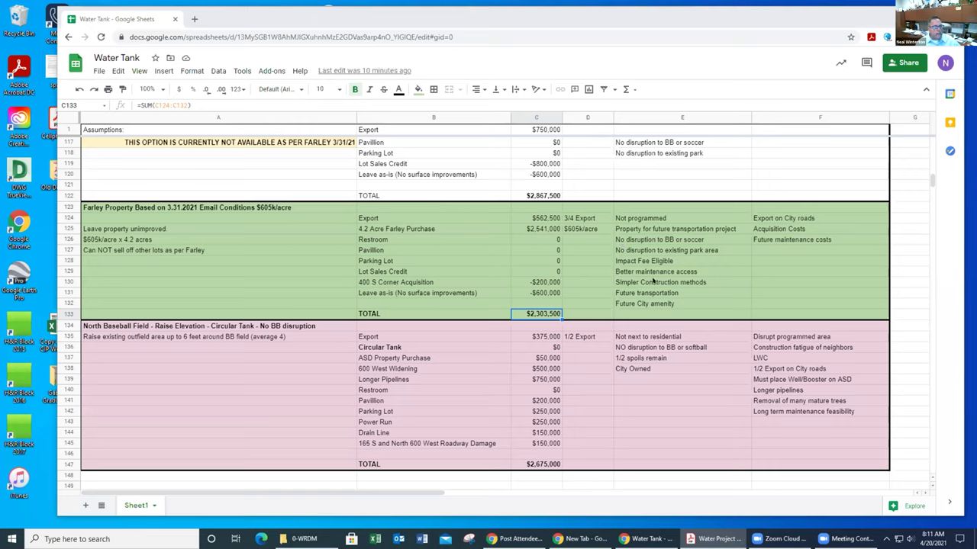
pyautogui.moveTo(671, 216); pyautogui.dragTo(801, 463)
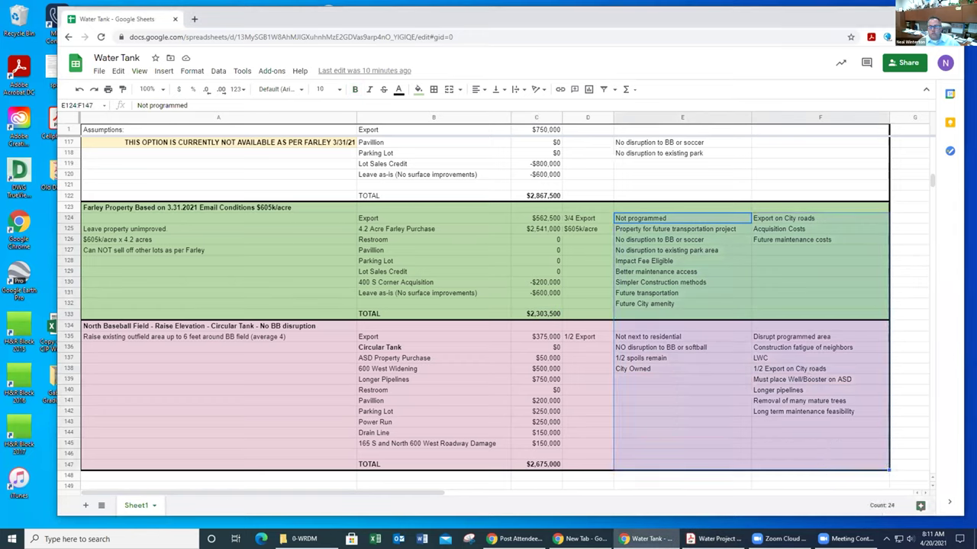
# Step: Clear the pros and cons selection, check the tank sites map in the Water Project Update PDF, and return to the spreadsheet
pyautogui.click(908, 248)
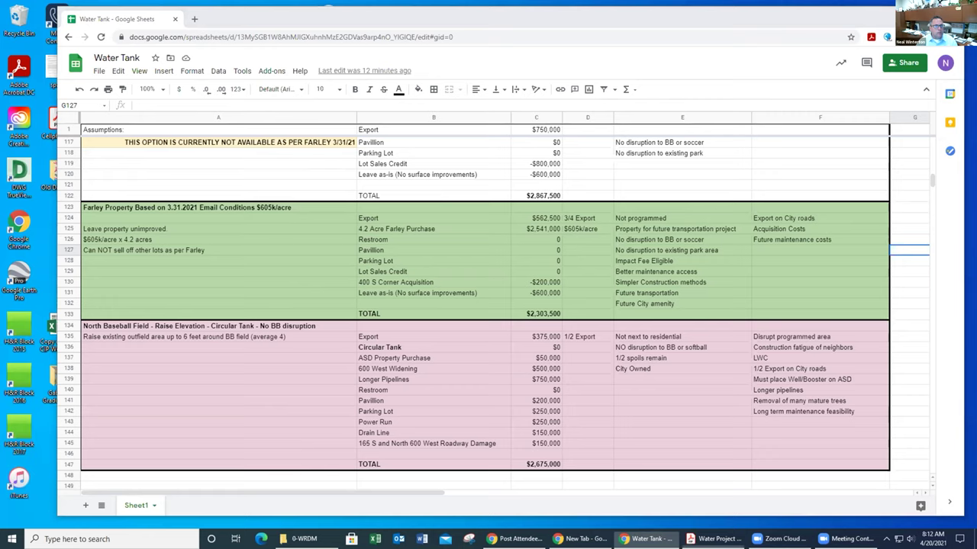
pyautogui.hotkey('alt', 'Tab')
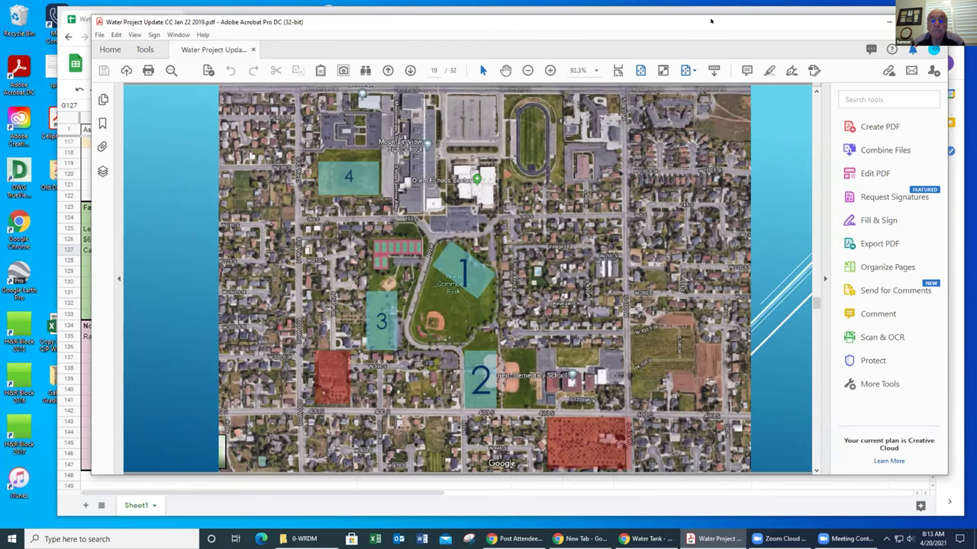
pyautogui.moveTo(711, 21); pyautogui.dragTo(703, 27)
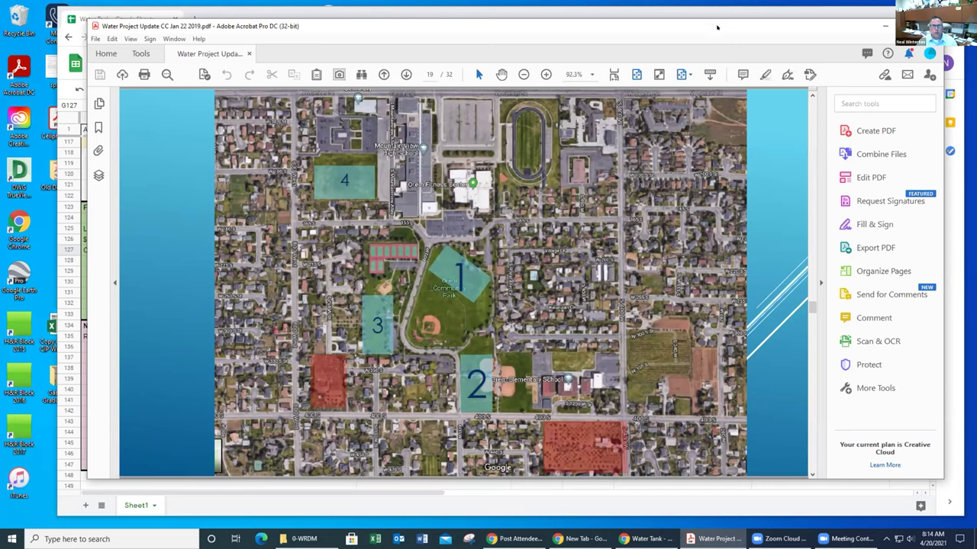
pyautogui.hotkey('alt', 'Tab')
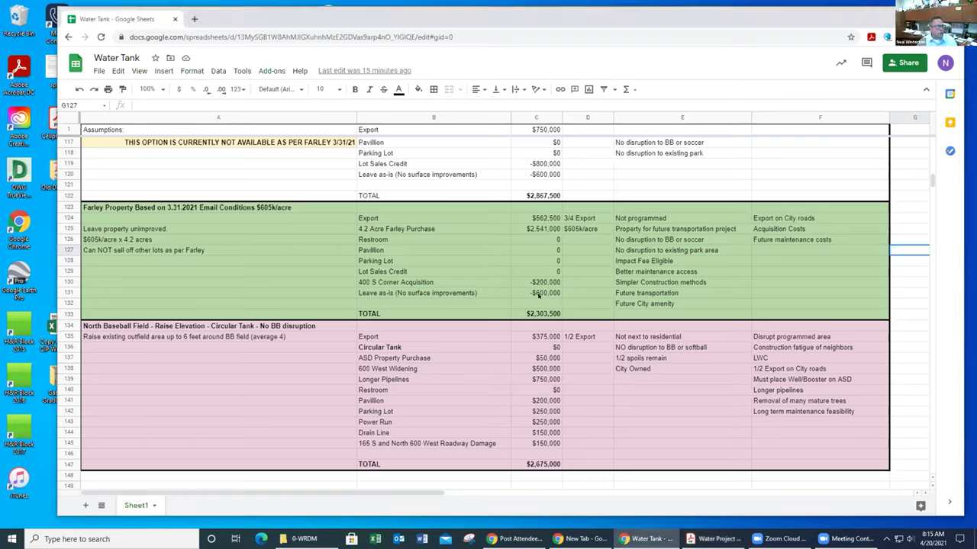
# Step: Set the $605k/acre option's Leave as-is (No surface improvements) amount to 0 to compare its total
pyautogui.click(539, 294)
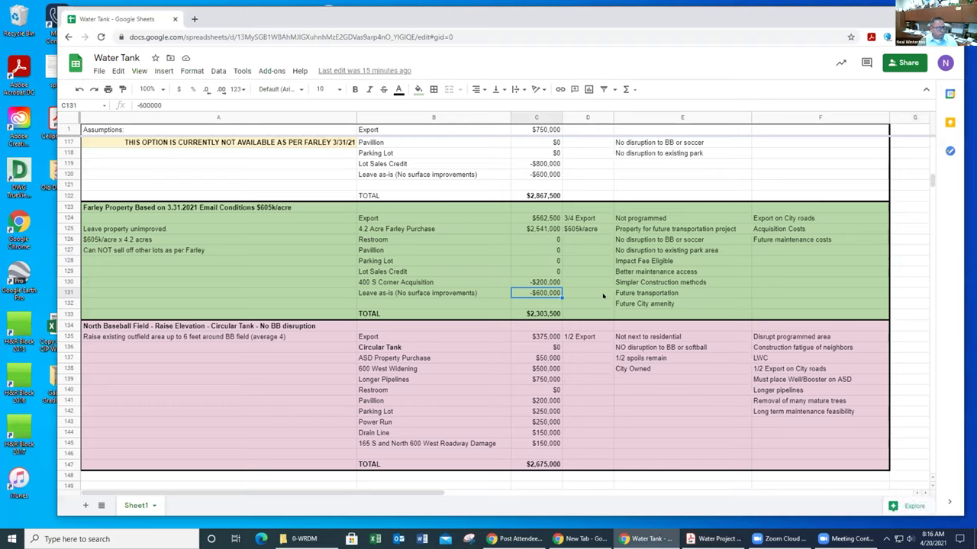
pyautogui.write('0')
pyautogui.press('Return')
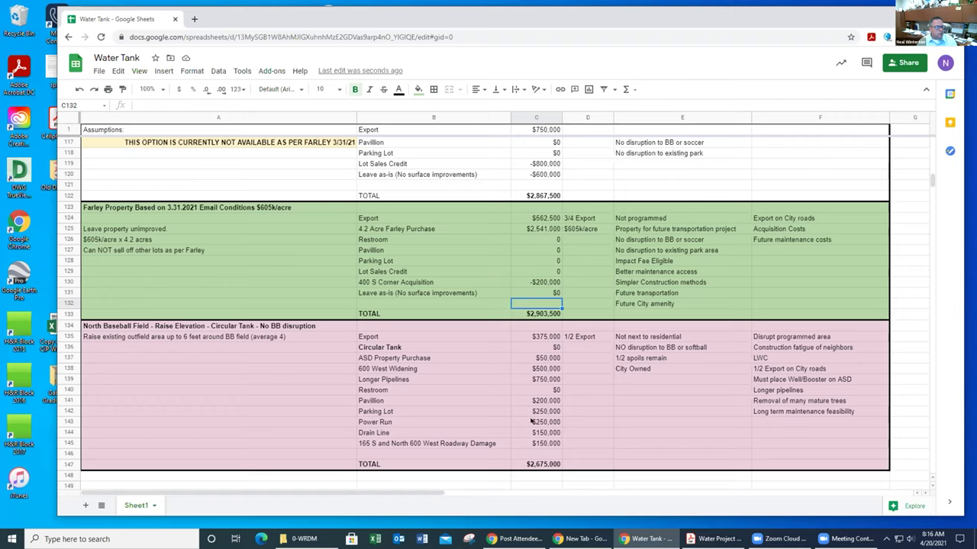
# Step: Restore the $605k/acre option's Leave as-is (No surface improvements) amount to -600000
pyautogui.click(539, 295)
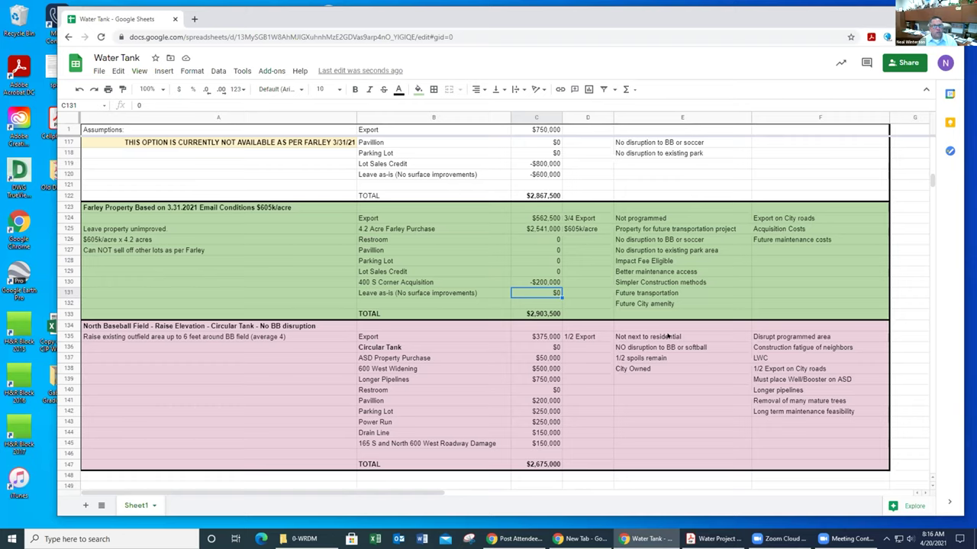
pyautogui.write('-600000')
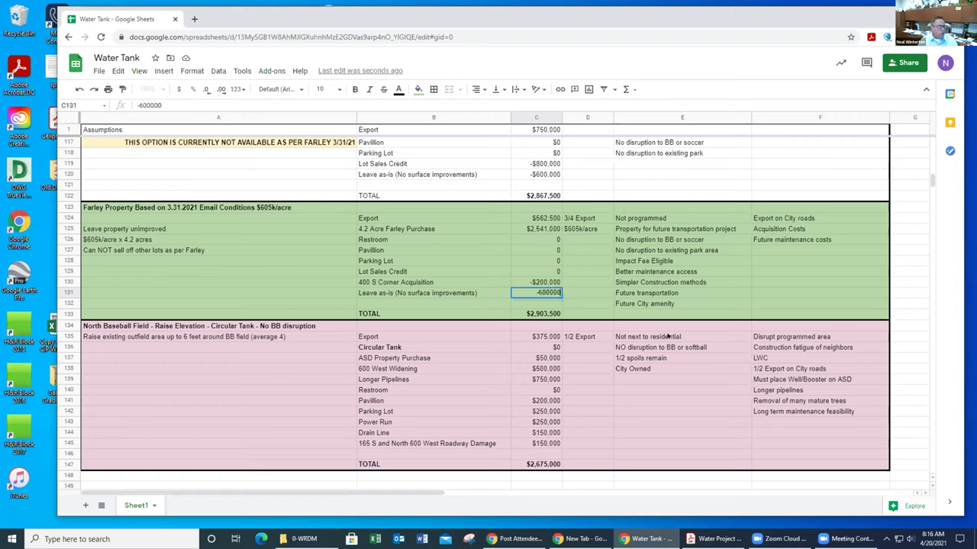
pyautogui.press('Return')
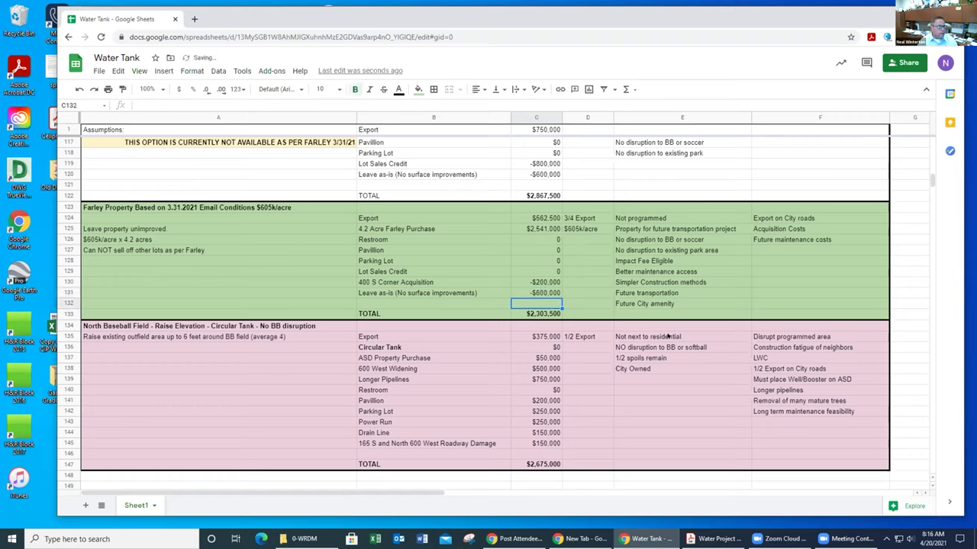
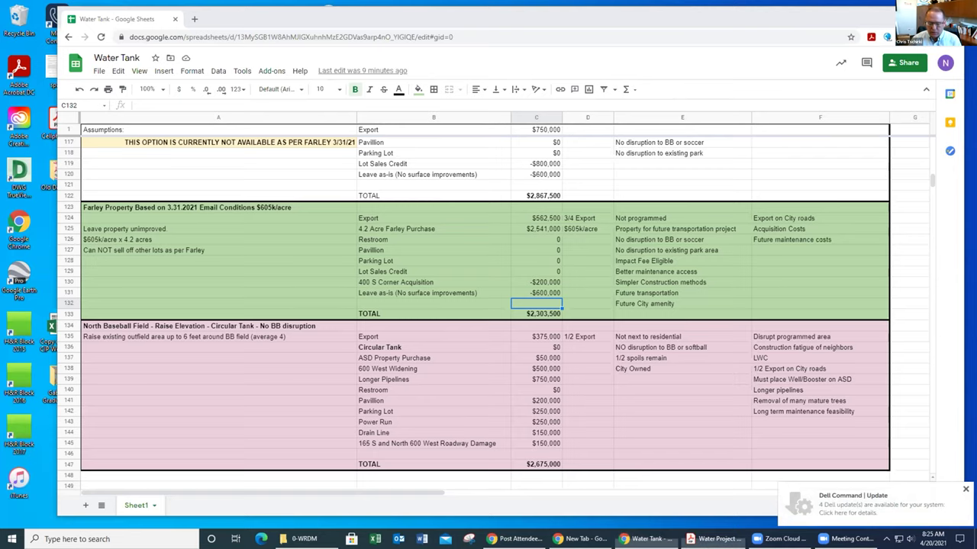
# Step: Switch to the Water Project Update PDF and reposition its window to show the tank sites map
pyautogui.hotkey('alt', 'Tab')
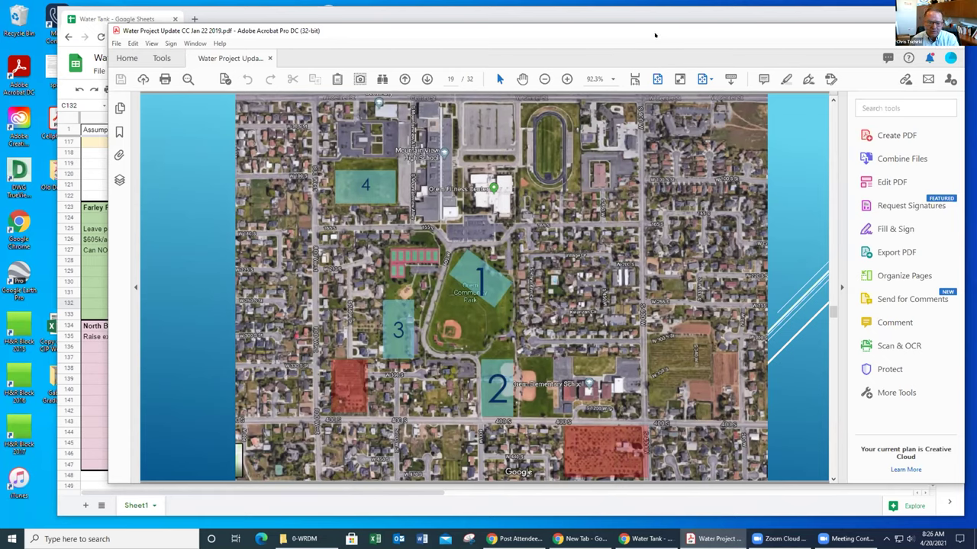
pyautogui.moveTo(613, 35); pyautogui.dragTo(570, 36)
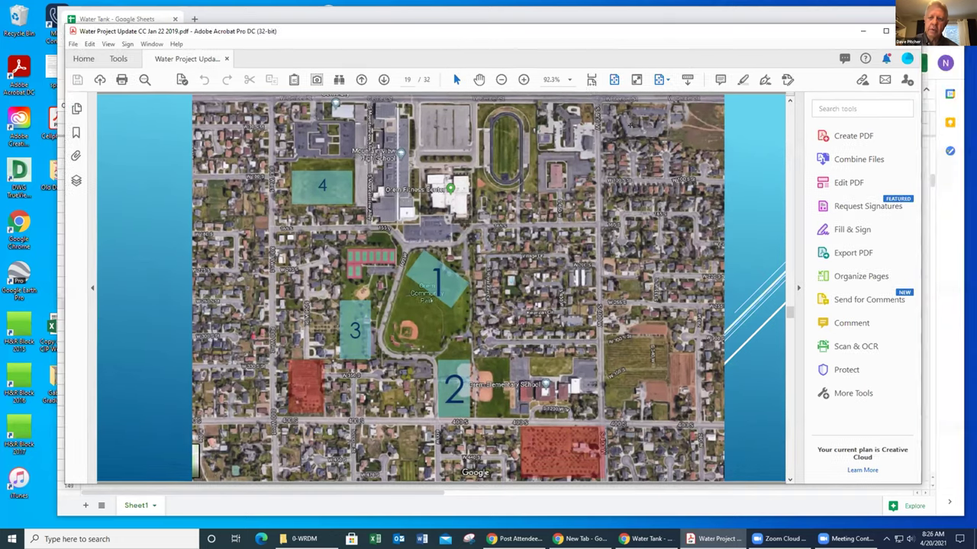